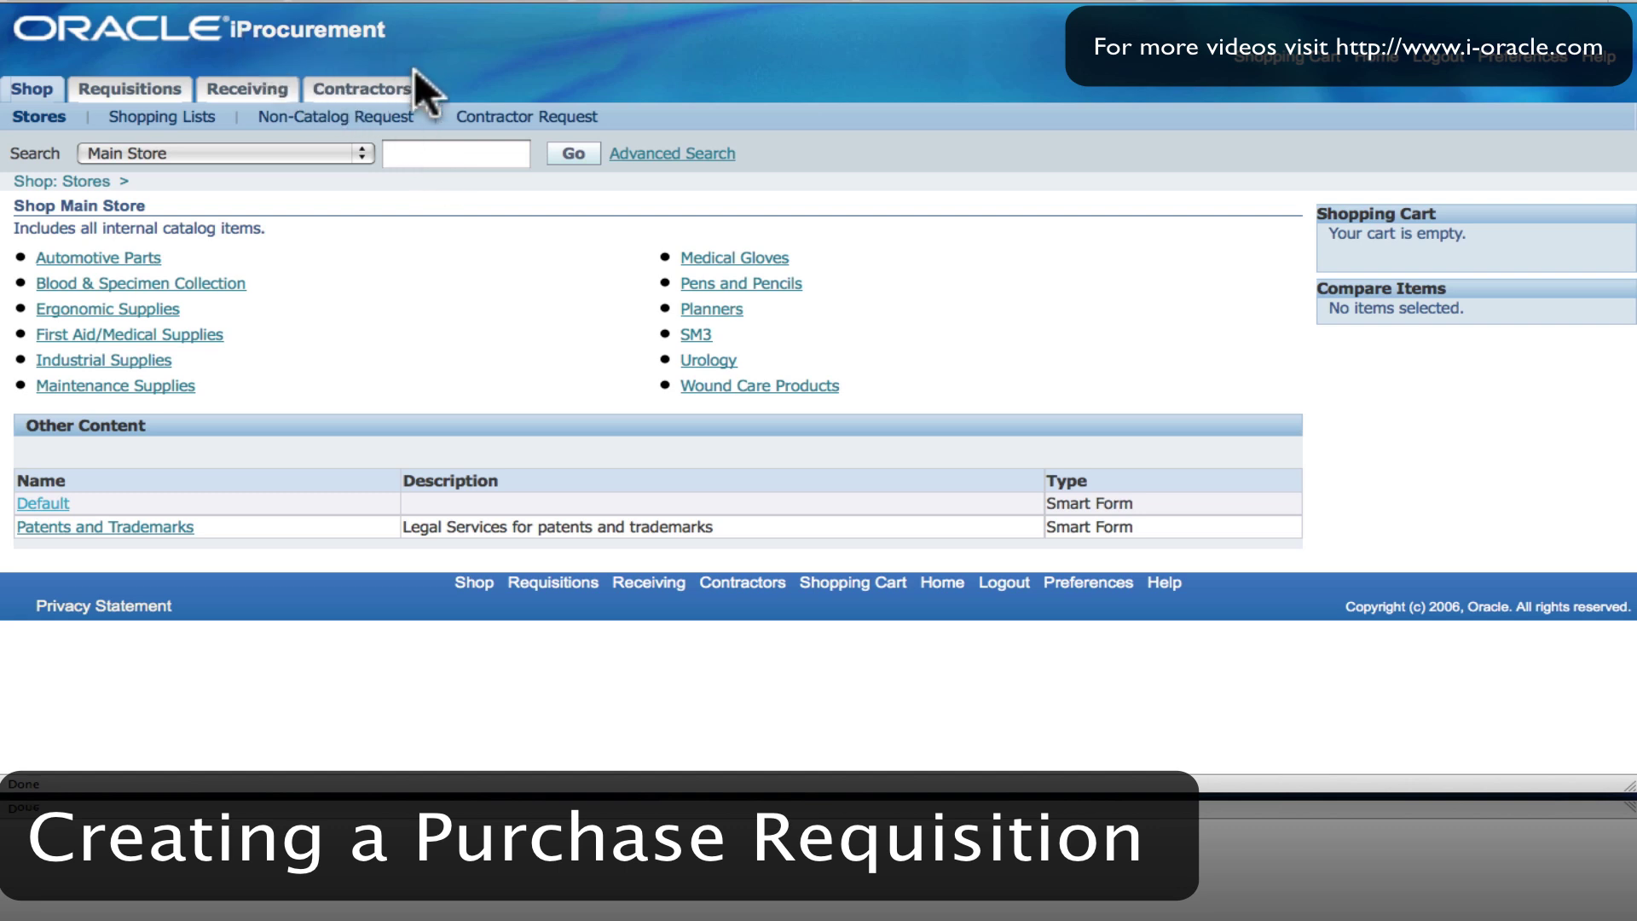
Search the Main Store catalog for 'DVD' to list items such as DVD - ROM 8X.
{"action": "left_click", "coordinate": [409, 154]}
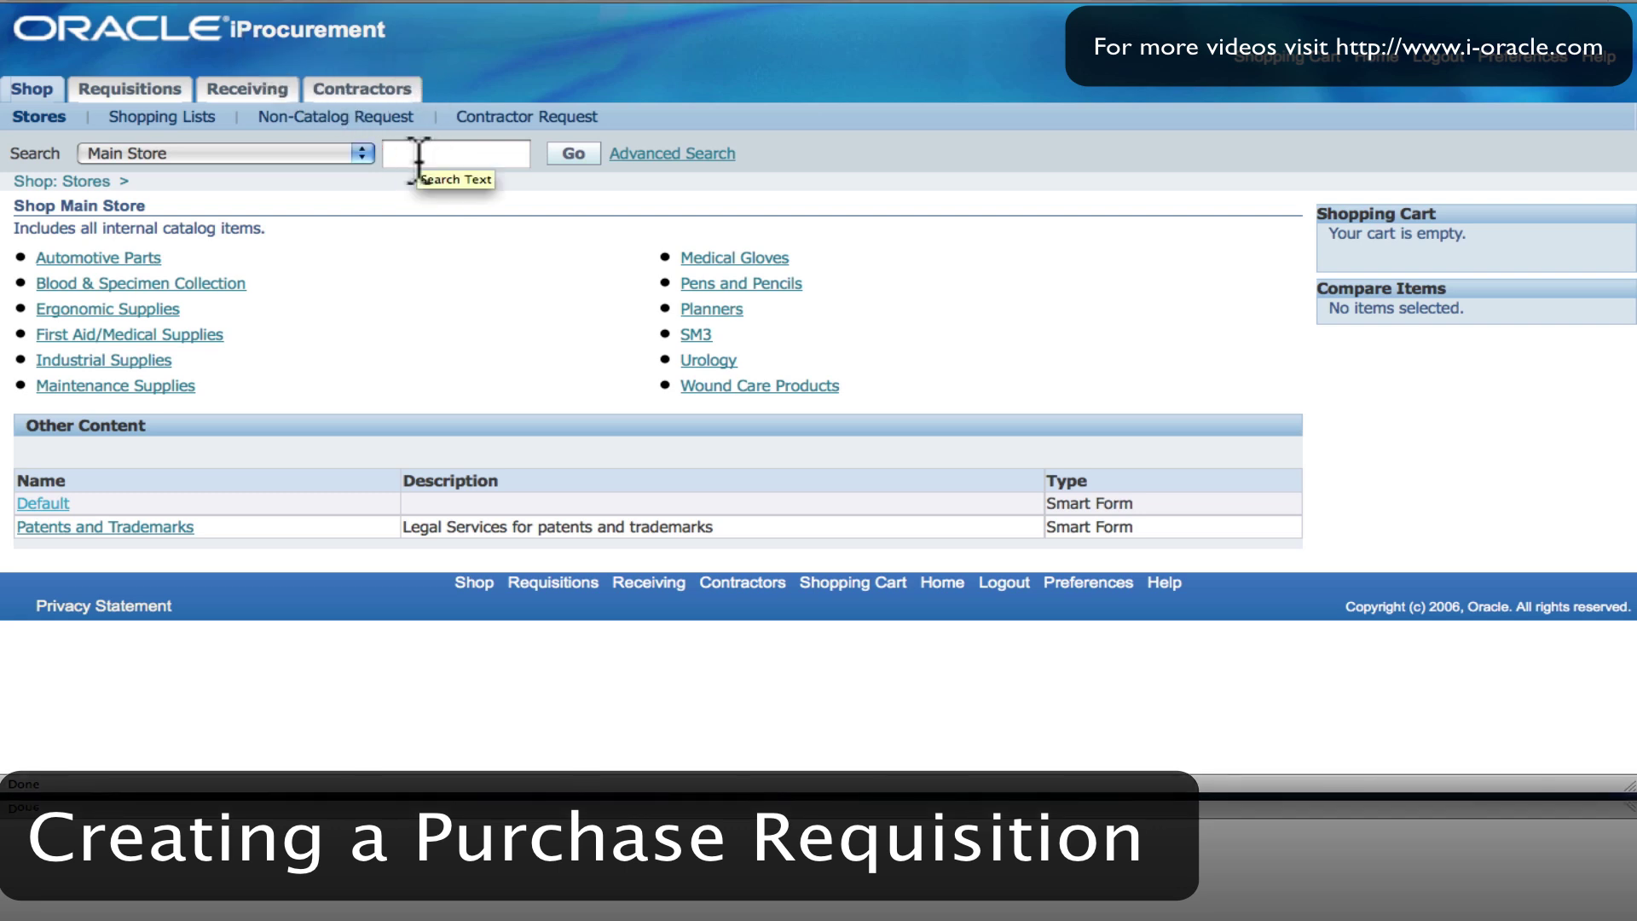
{"action": "left_click", "coordinate": [419, 155]}
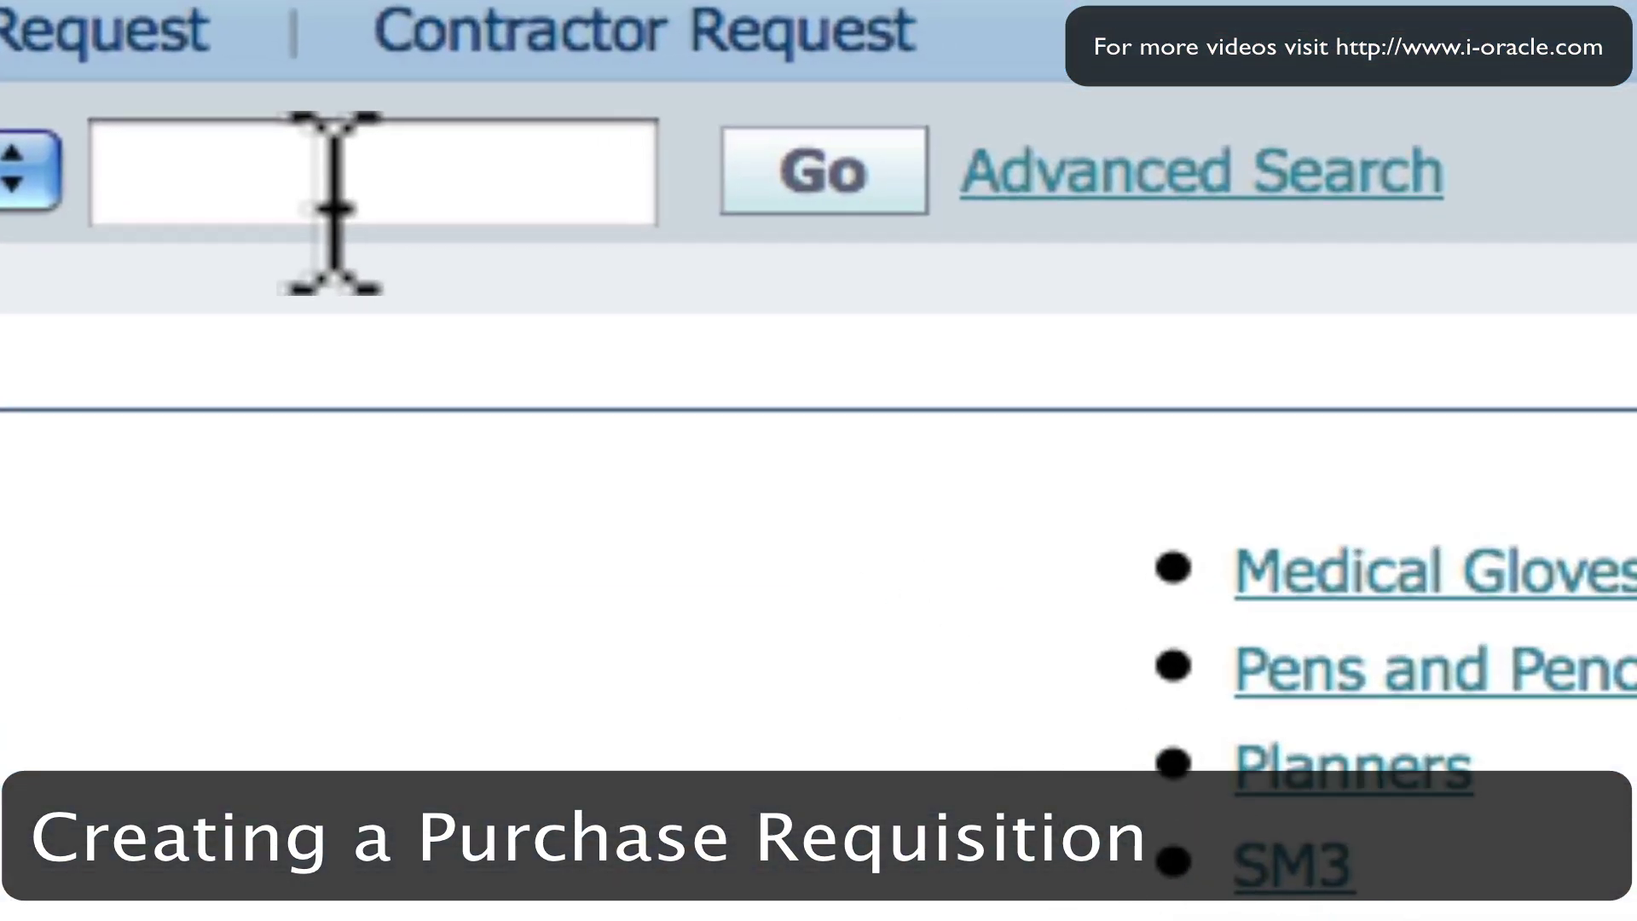
{"action": "left_click", "coordinate": [441, 162]}
{"action": "type", "text": "DVD"}
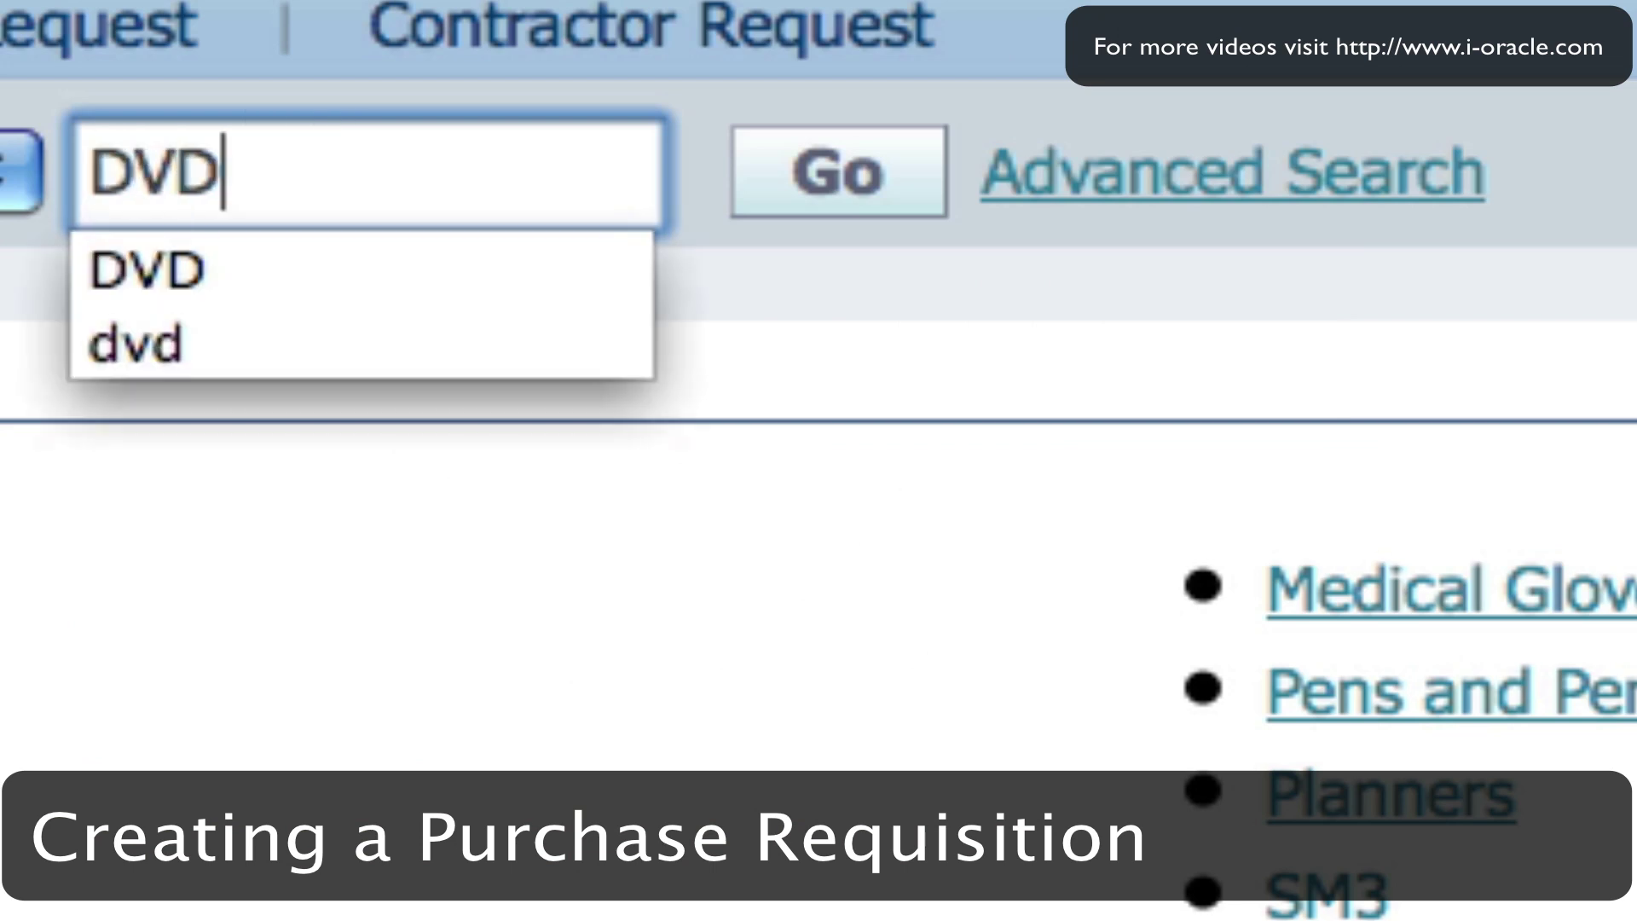
{"action": "left_click", "coordinate": [840, 179]}
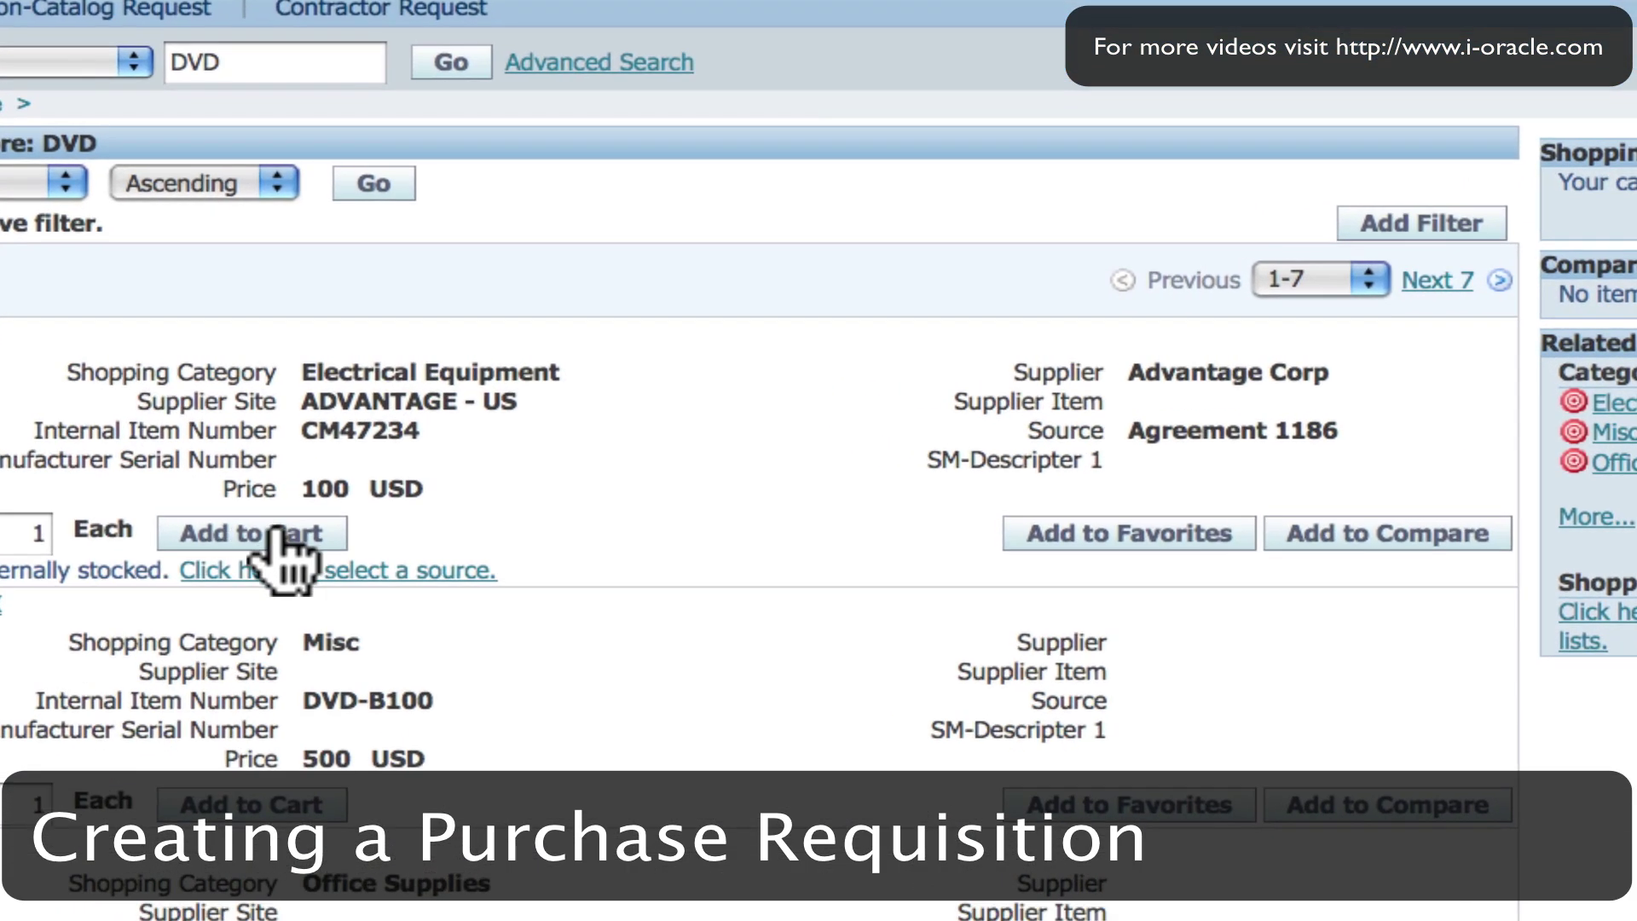
Add the DVD - ROM 8X to the cart, sourced externally from Advantage Corp.
{"action": "left_click", "coordinate": [366, 570]}
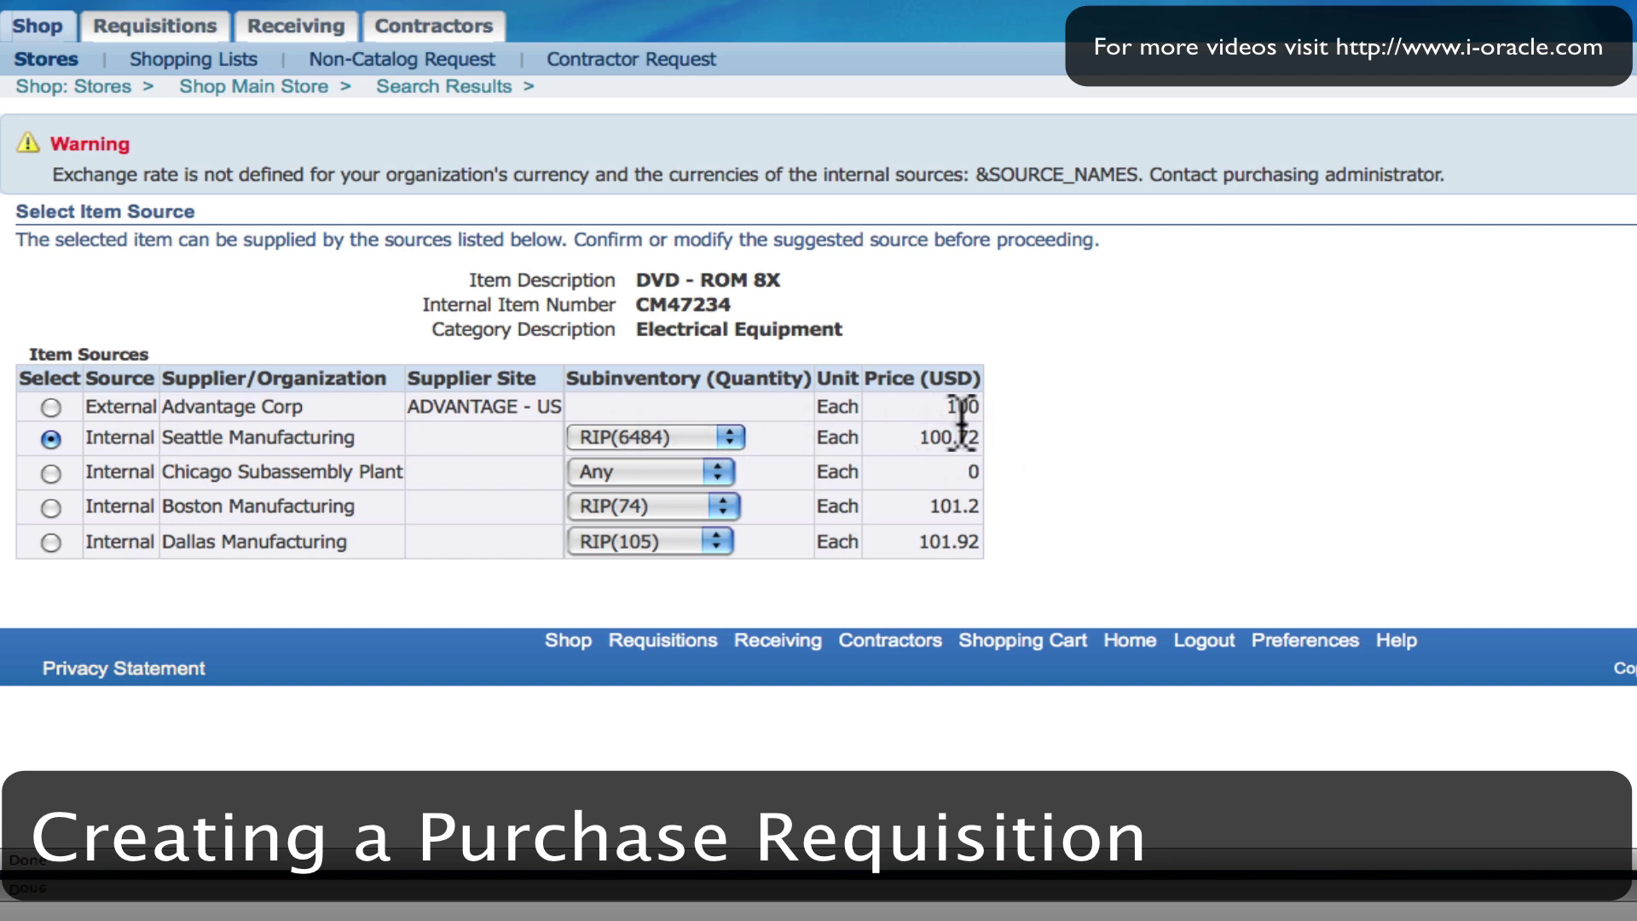
{"action": "left_click", "coordinate": [51, 406]}
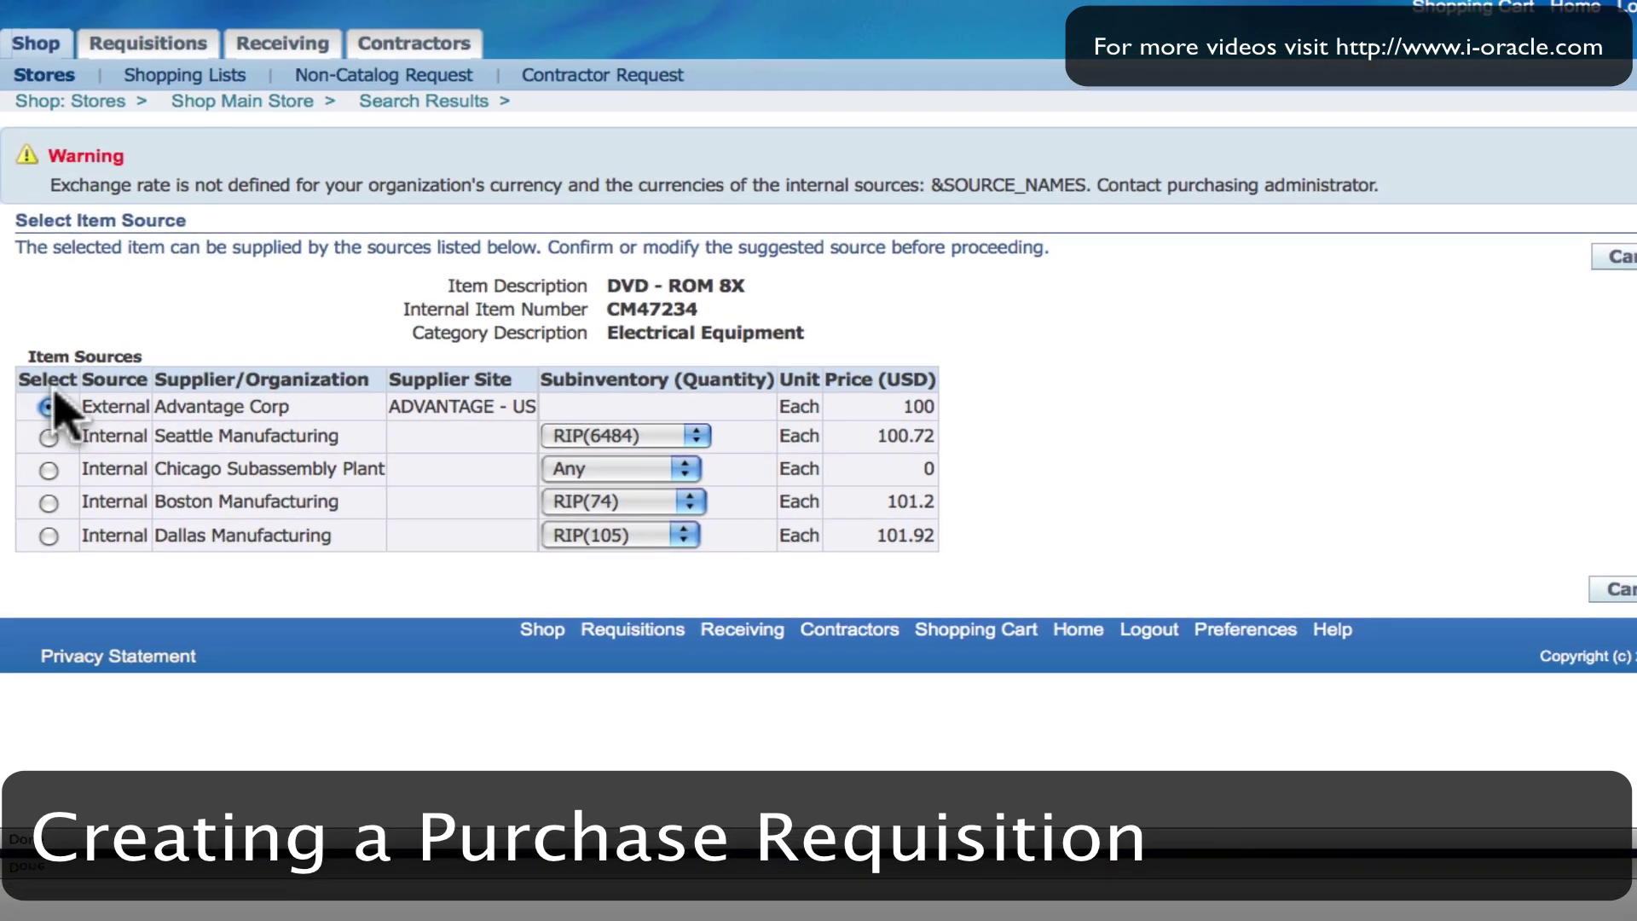
{"action": "left_click", "coordinate": [1588, 567]}
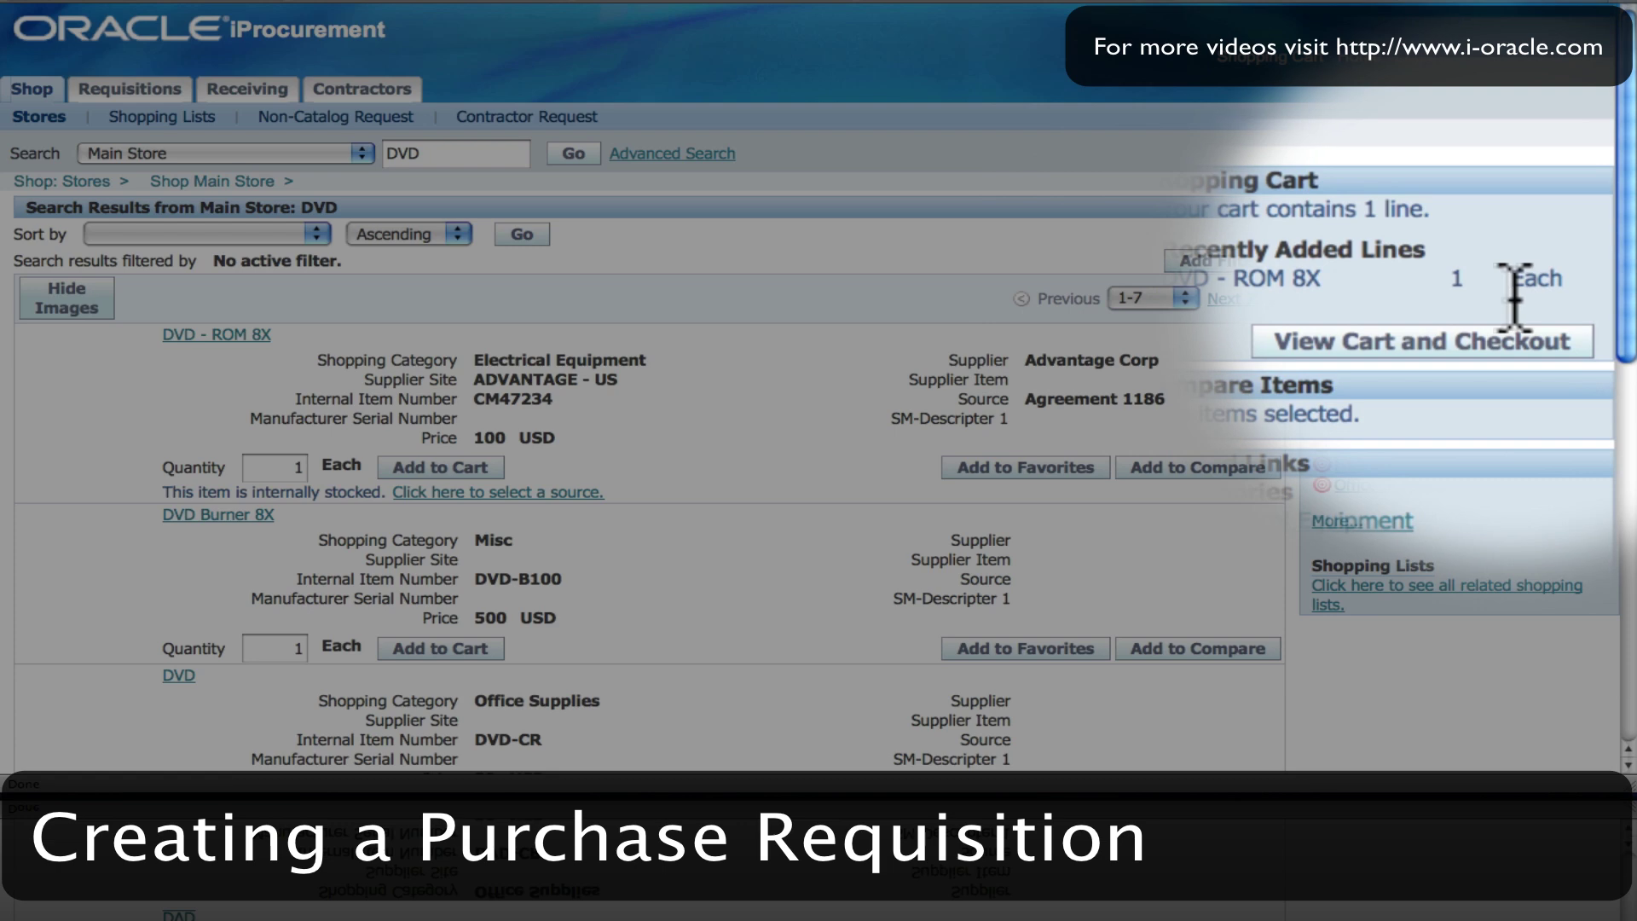
Open the cart holding DVD - ROM 8X (1 Each, 100.00 USD) and proceed to checkout.
{"action": "left_click", "coordinate": [1407, 337]}
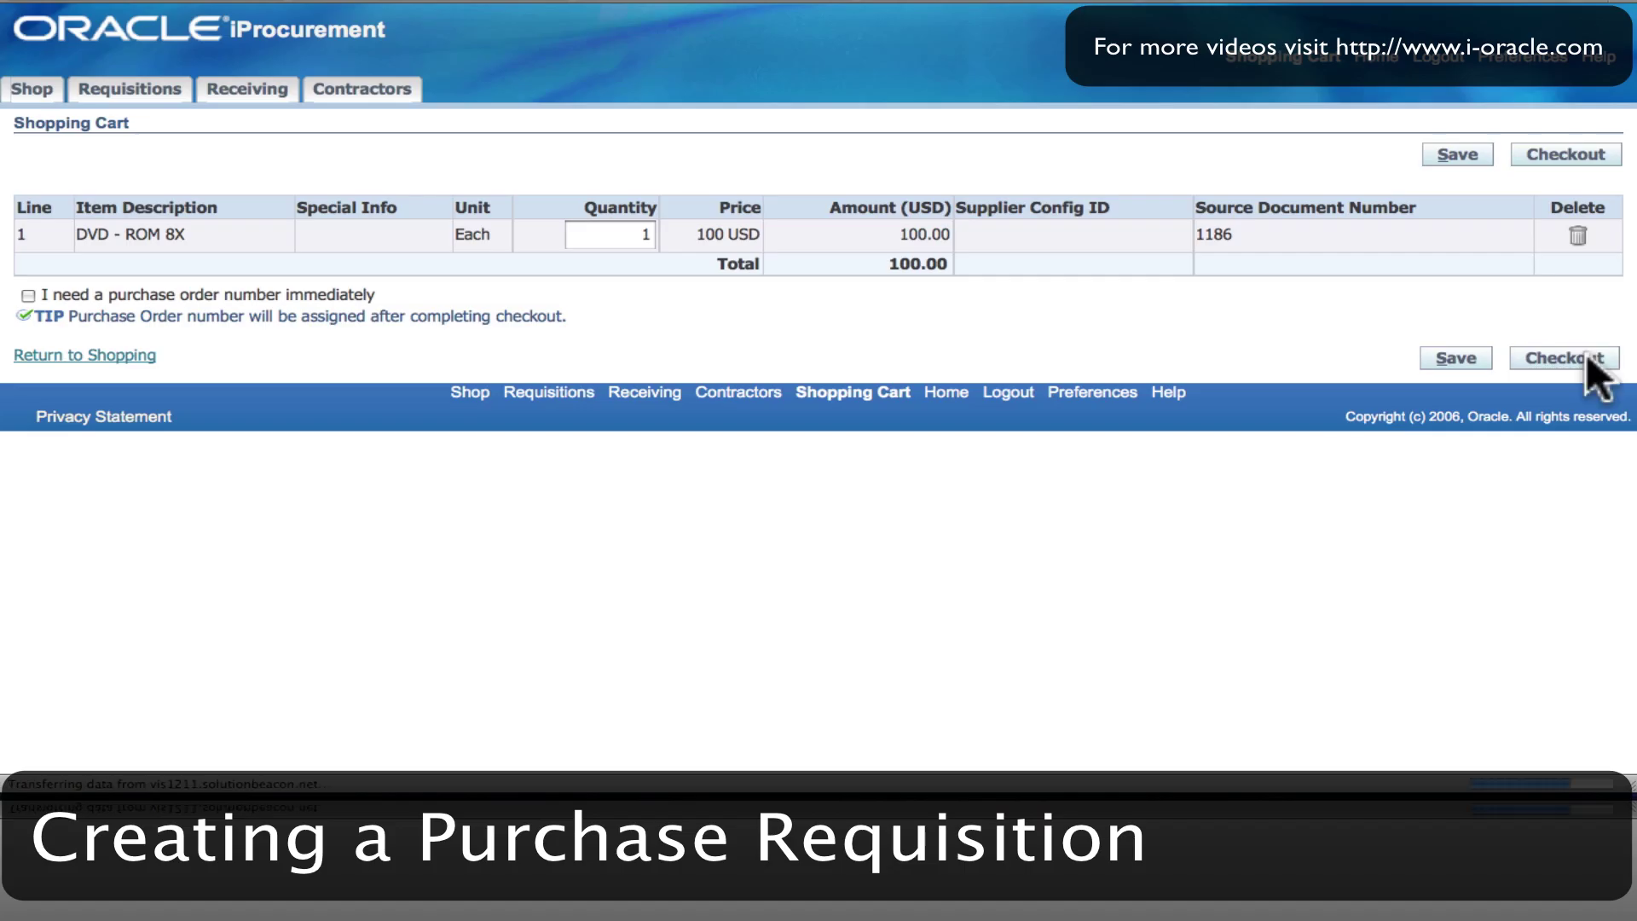
{"action": "left_click", "coordinate": [1570, 358]}
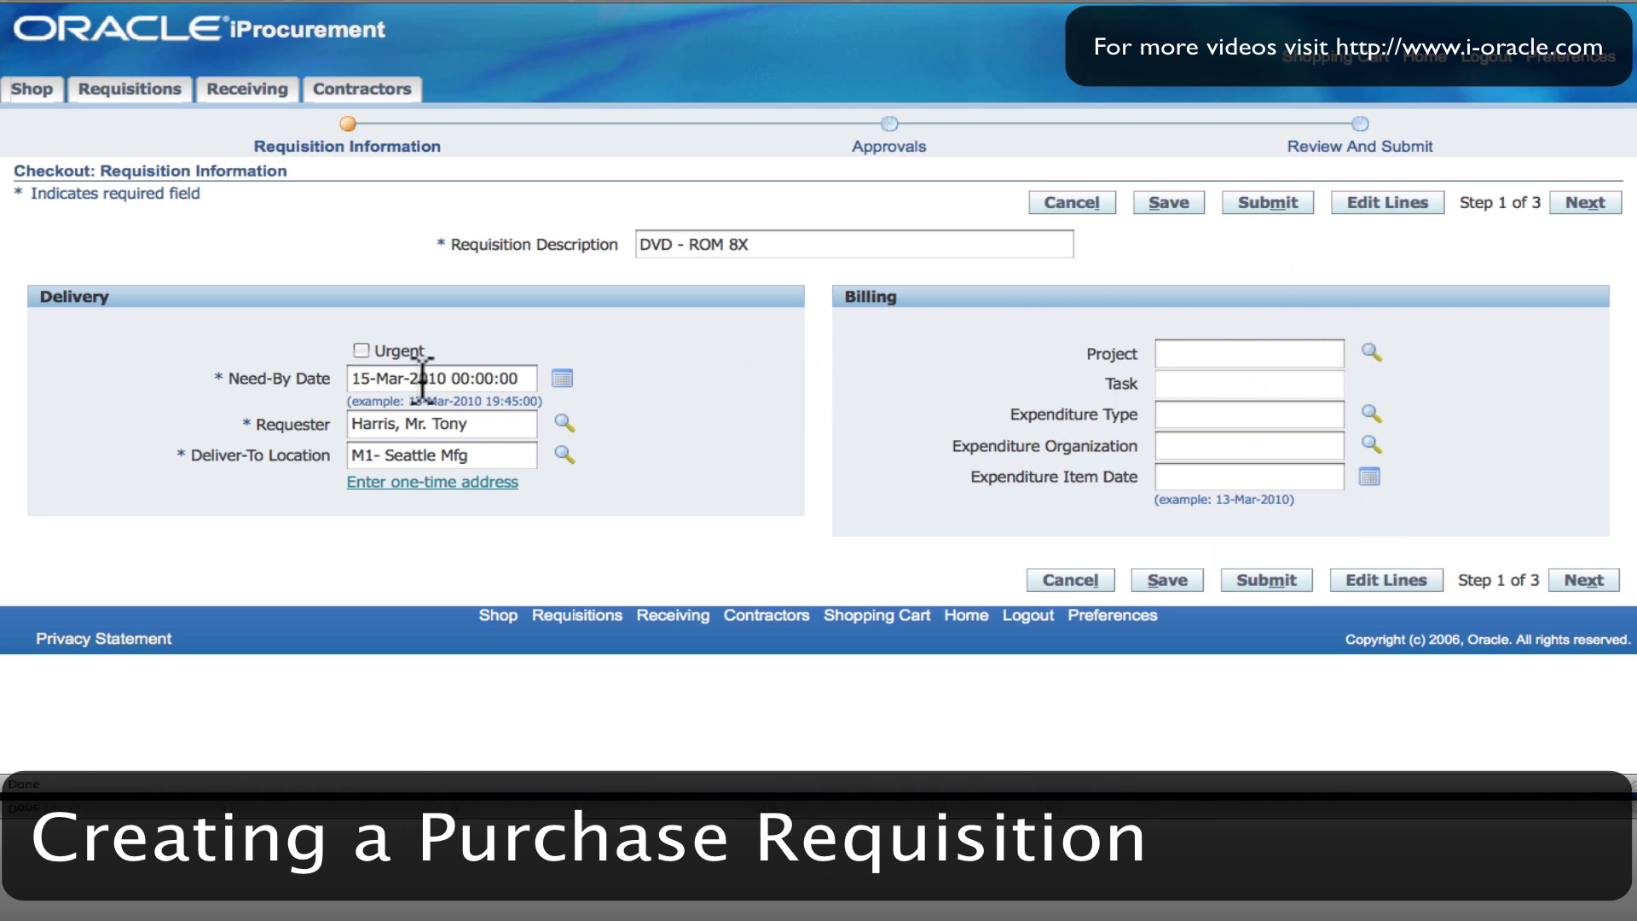
Begin checkout and bring up the Project search for the Billing section.
{"action": "left_click", "coordinate": [1200, 355]}
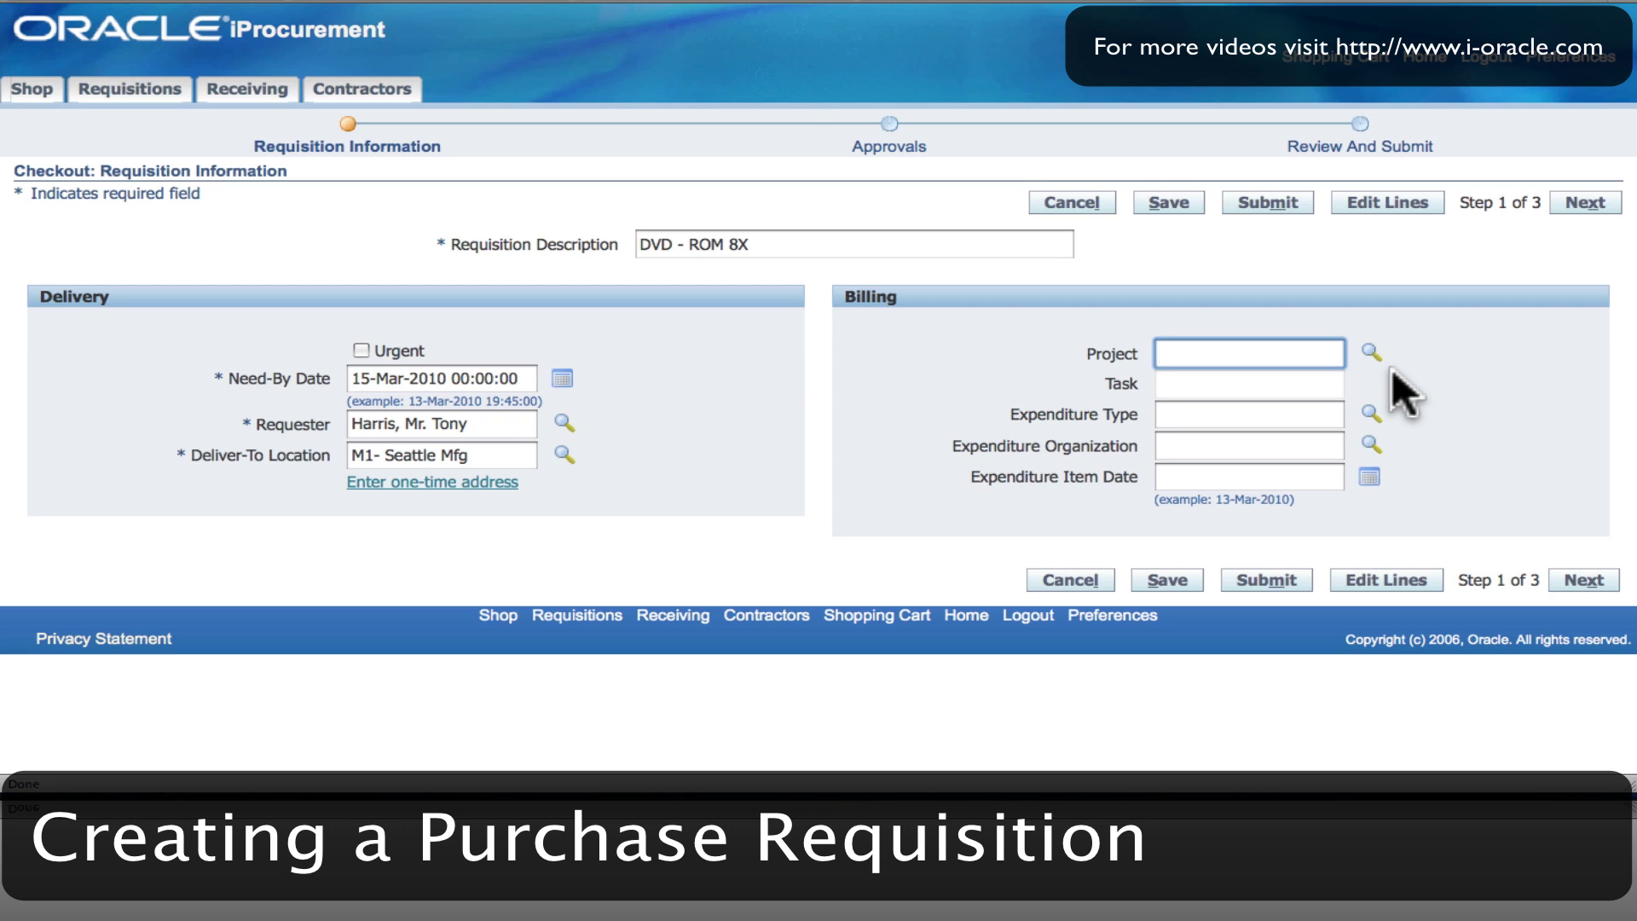
{"action": "left_click", "coordinate": [1370, 351]}
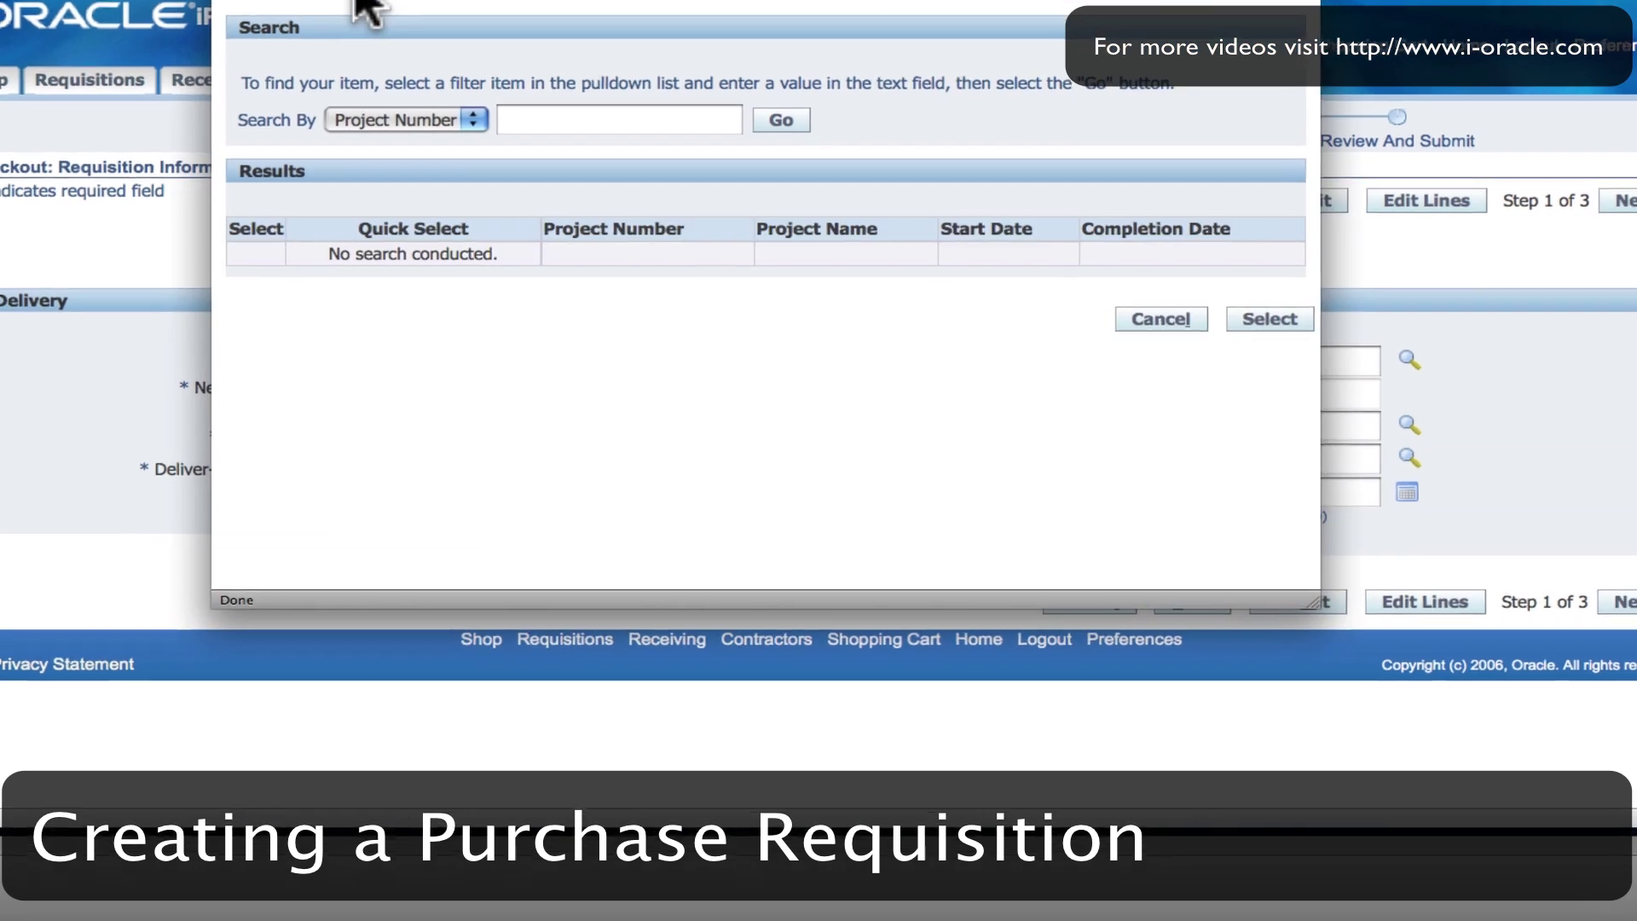
Search project numbers for 'IT project%' and set the billing project to IT Project.
{"action": "left_click", "coordinate": [533, 126]}
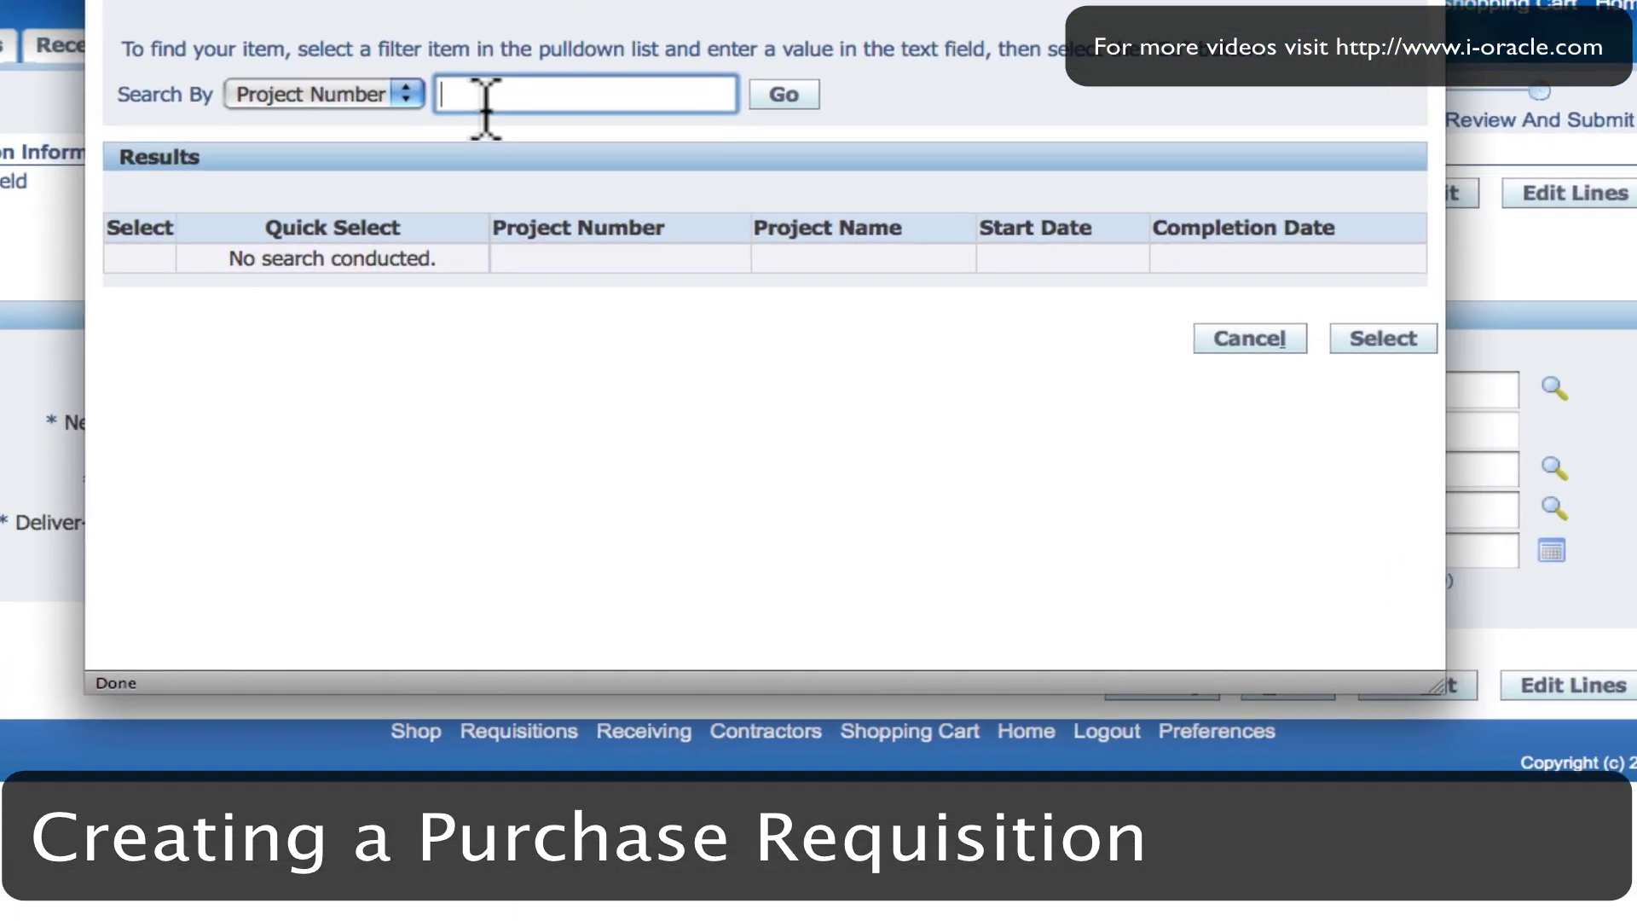
{"action": "type", "text": "IT project%"}
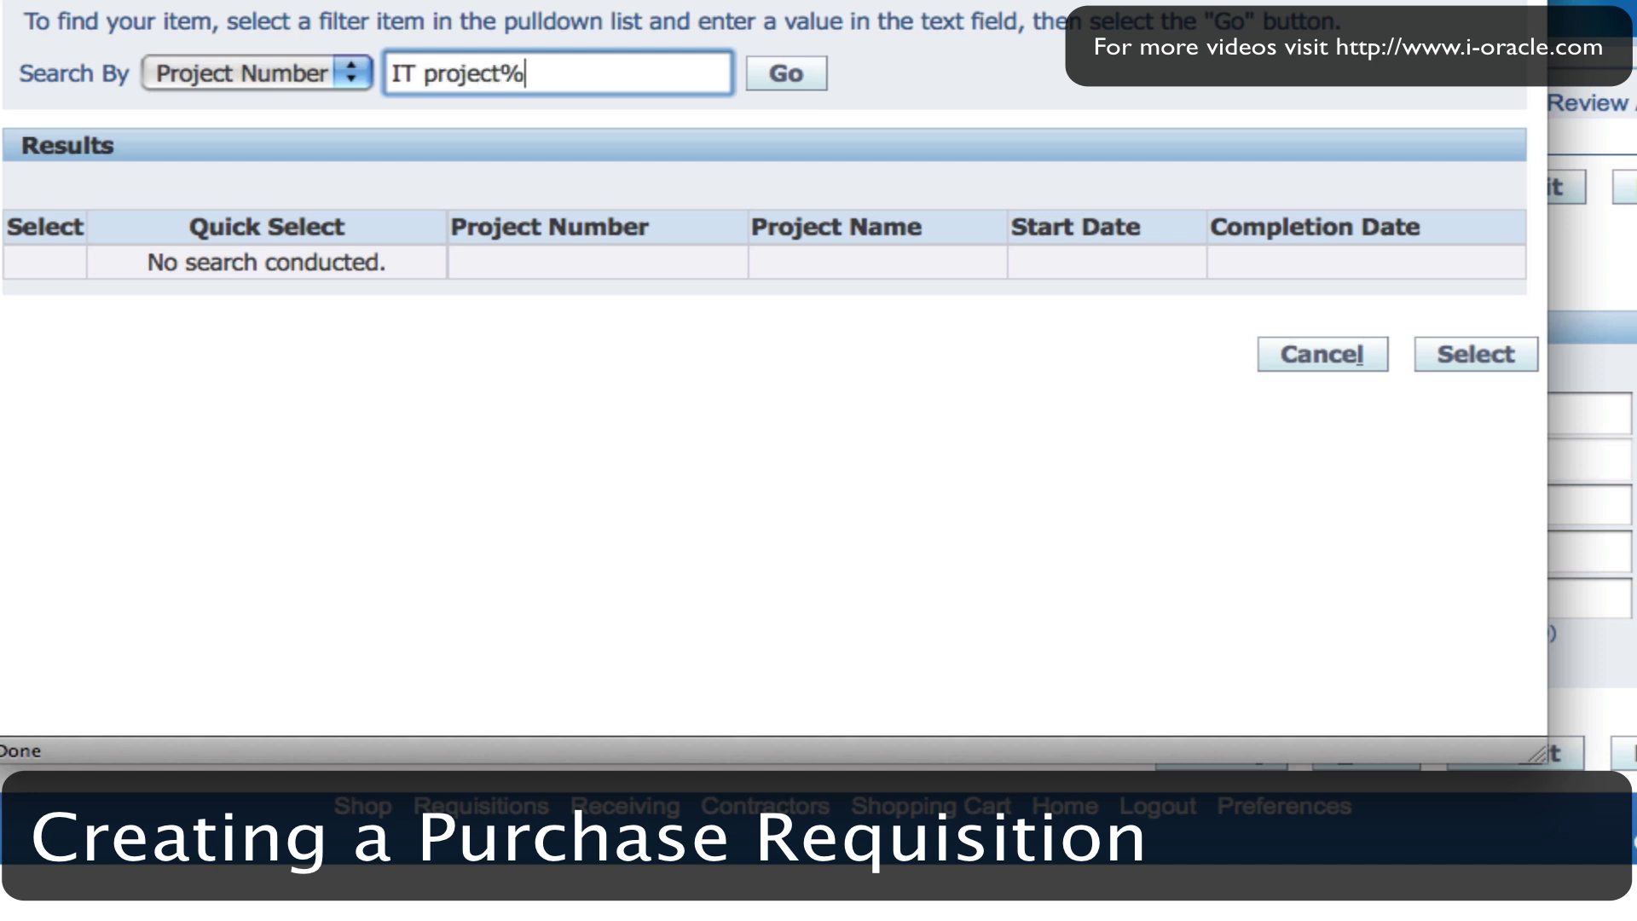
{"action": "left_click", "coordinate": [790, 78]}
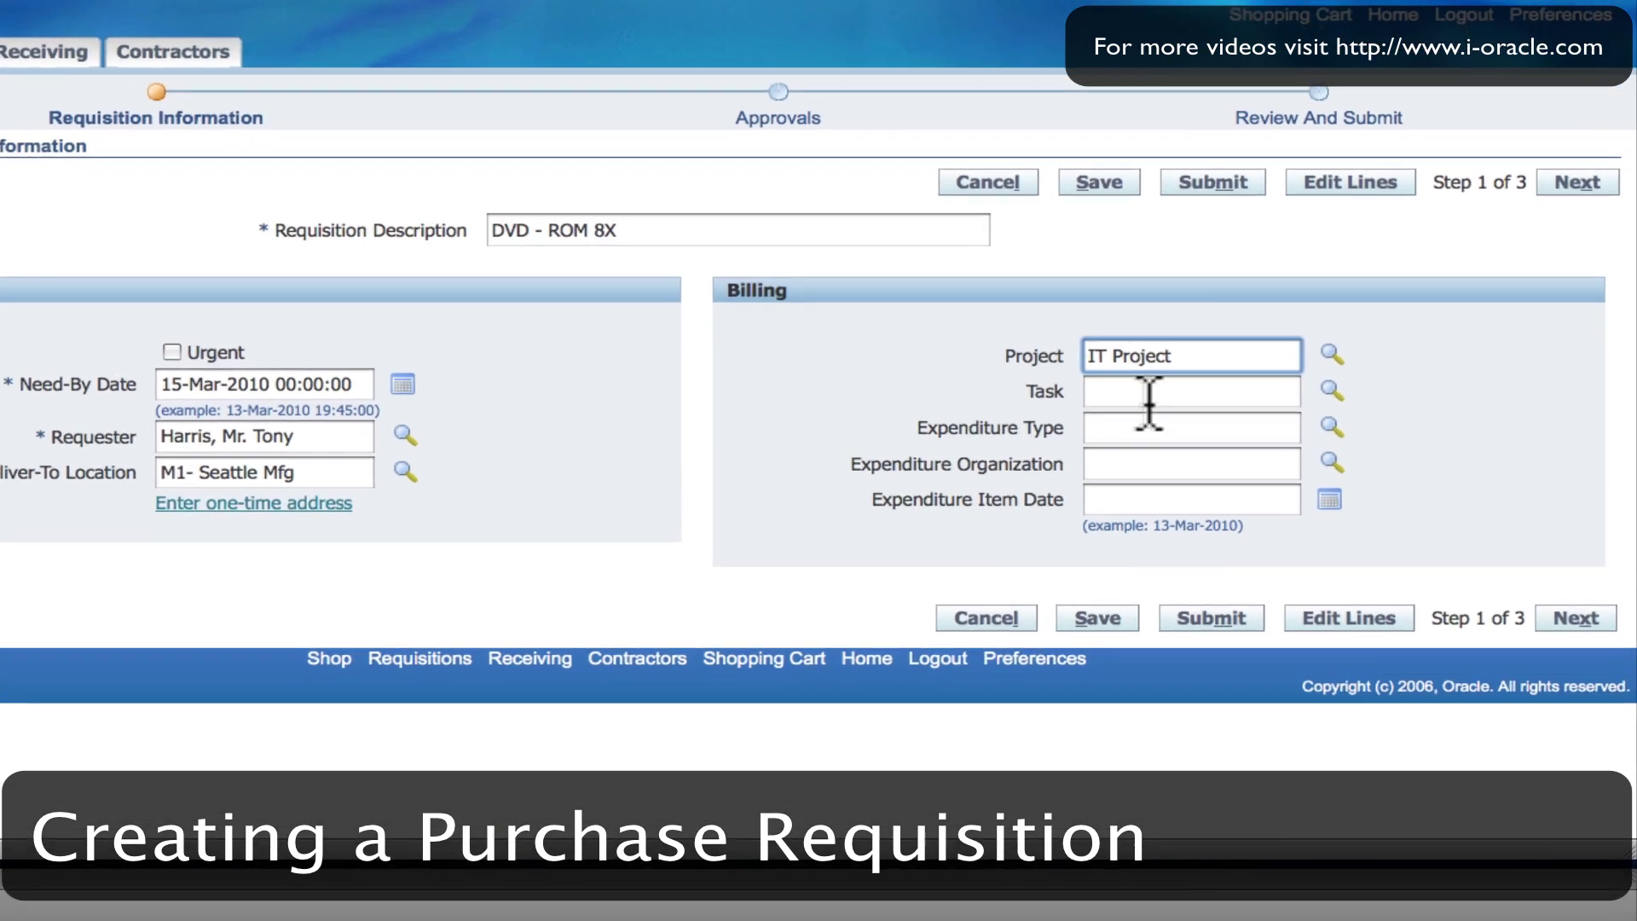
Enter 1.0 as the billing task.
{"action": "left_click", "coordinate": [1026, 408]}
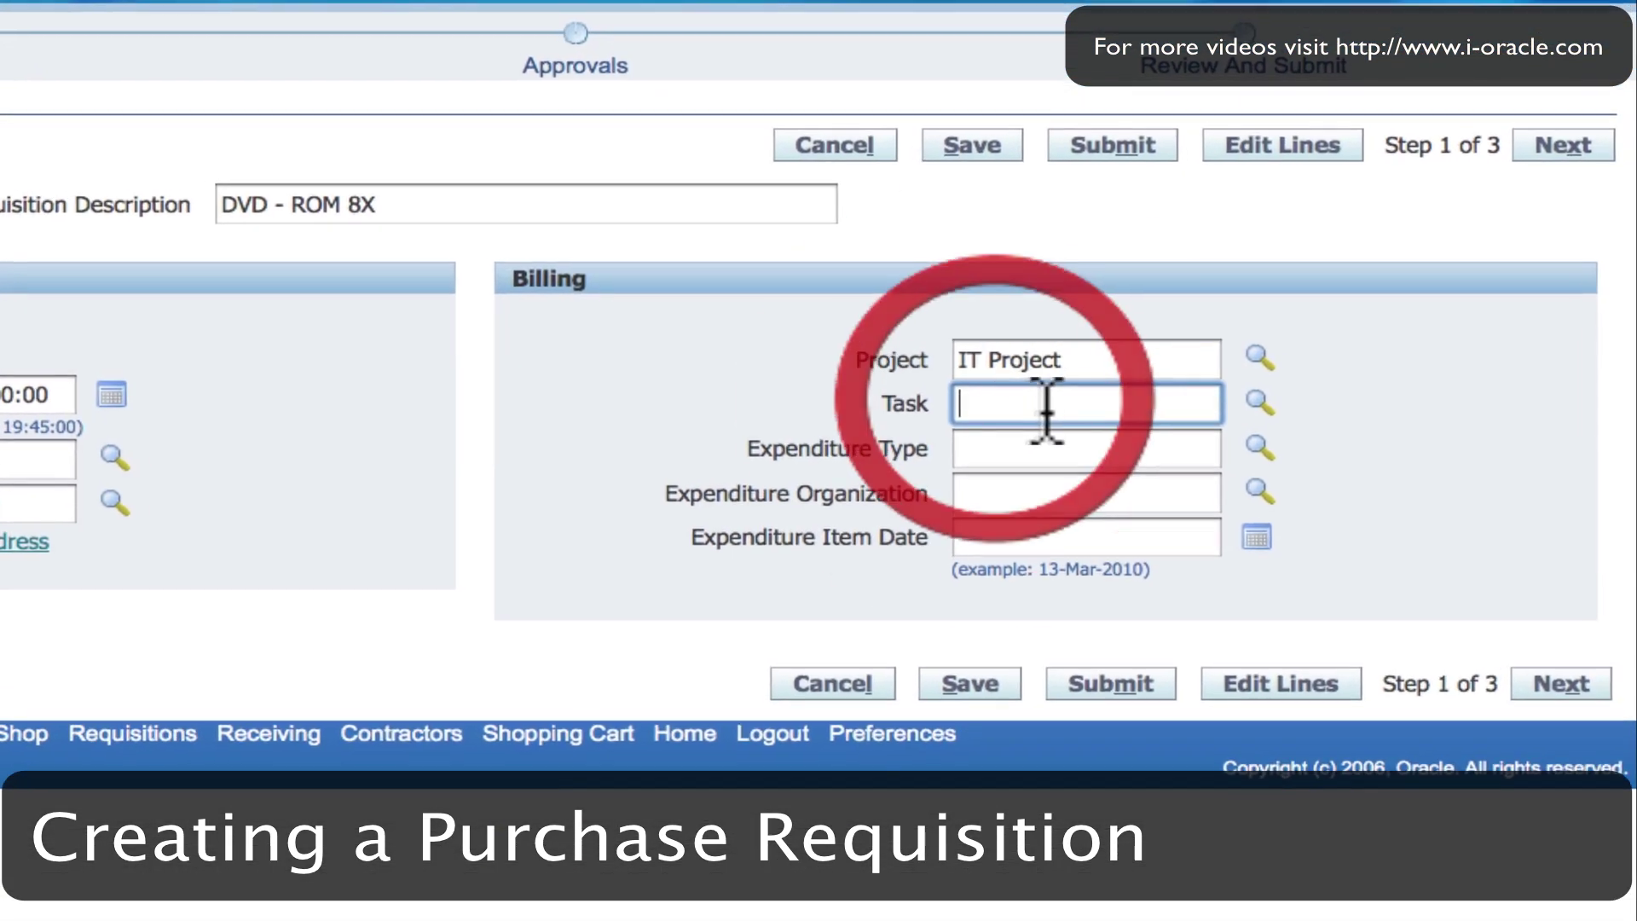
{"action": "type", "text": "1.0"}
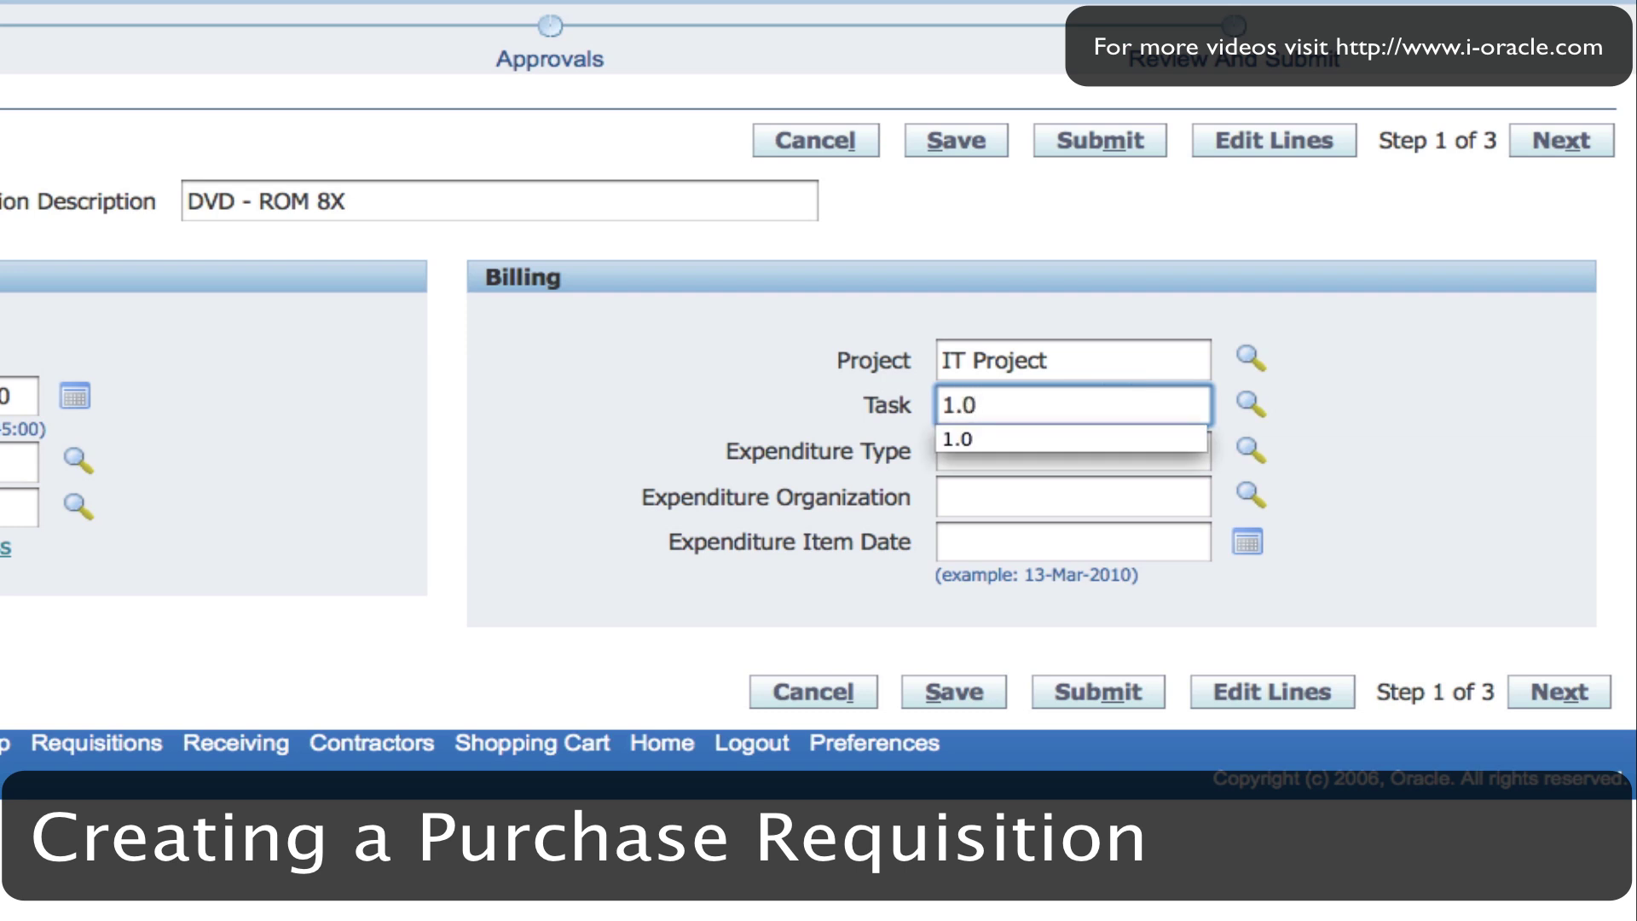
{"action": "key", "text": "Tab"}
{"action": "left_click", "coordinate": [1267, 424]}
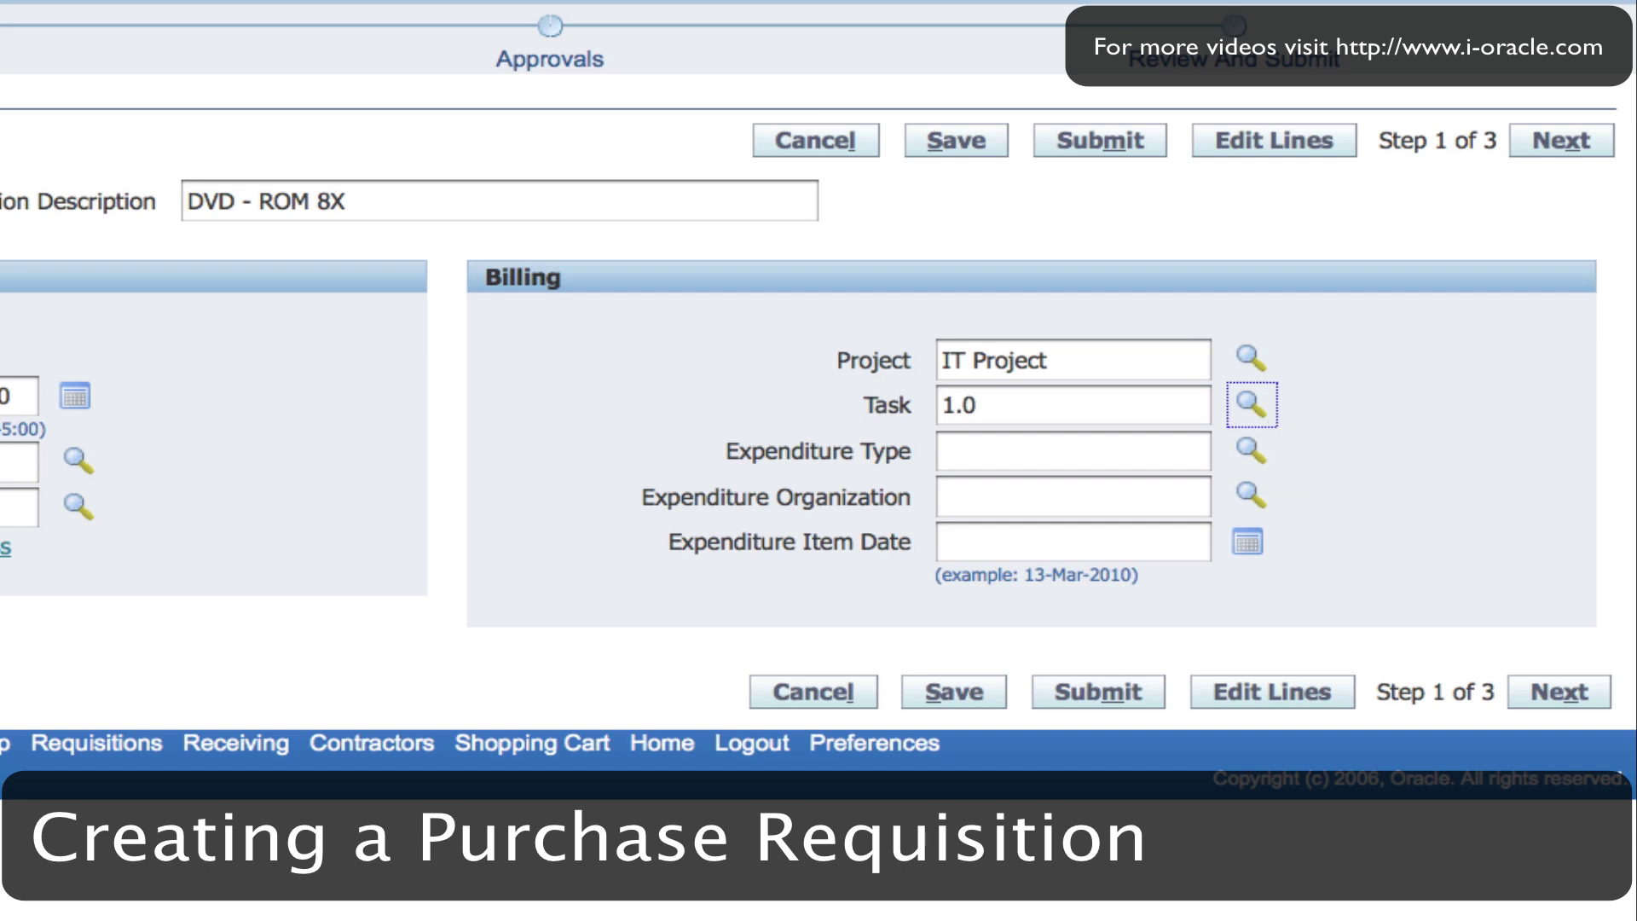
Set the expenditure type to Computer Equipment.
{"action": "key", "text": "Tab"}
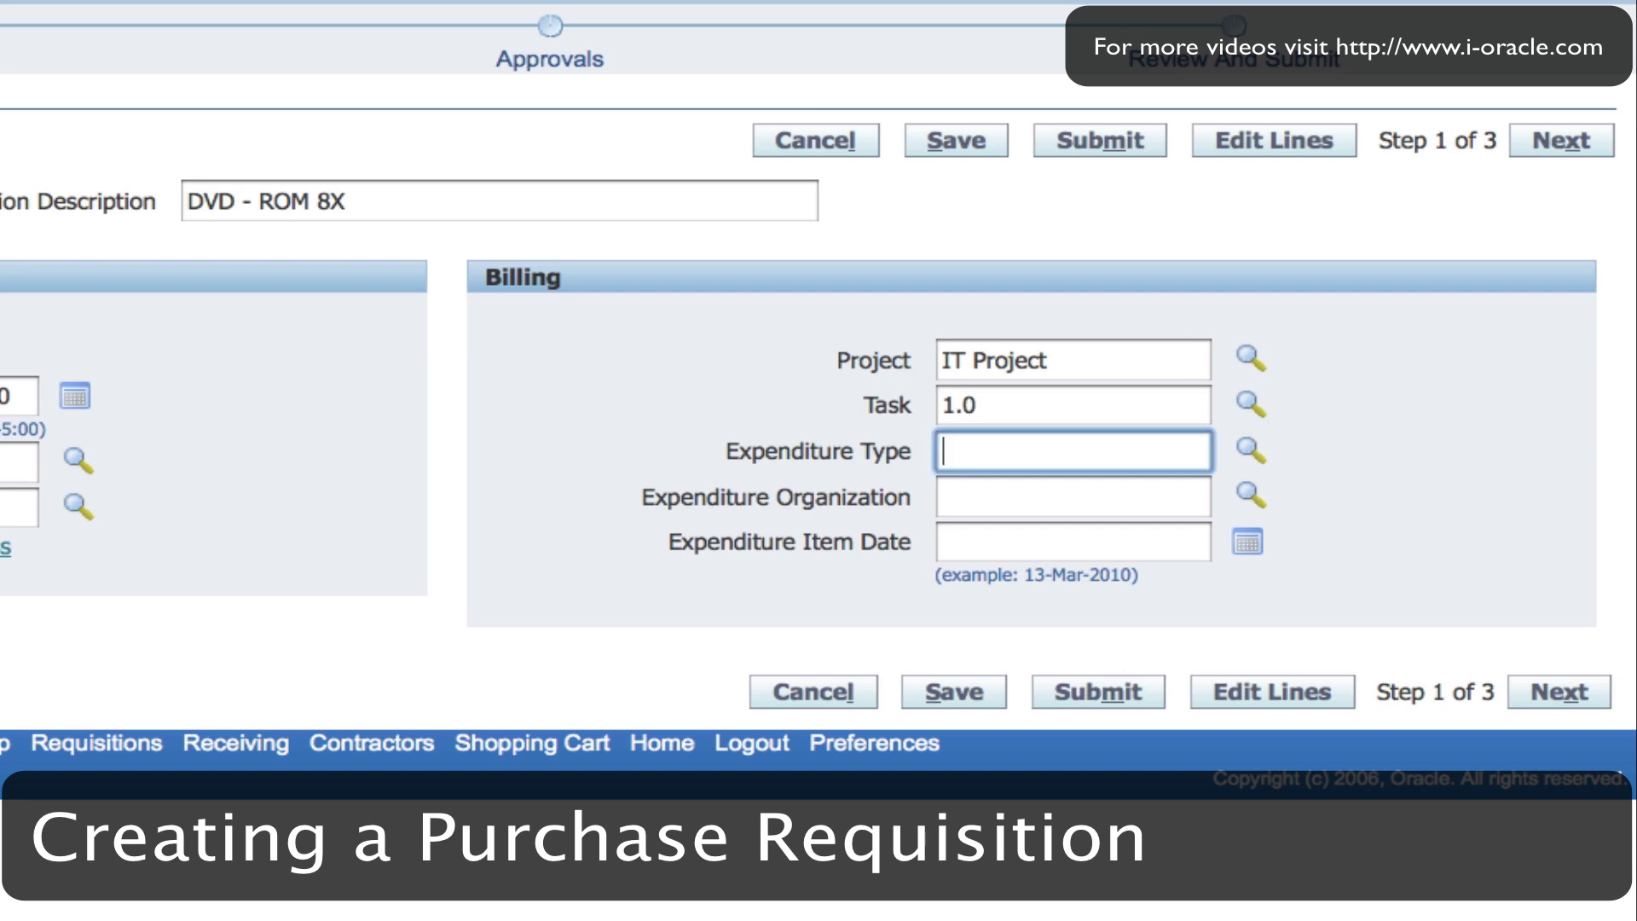
{"action": "left_click", "coordinate": [978, 456]}
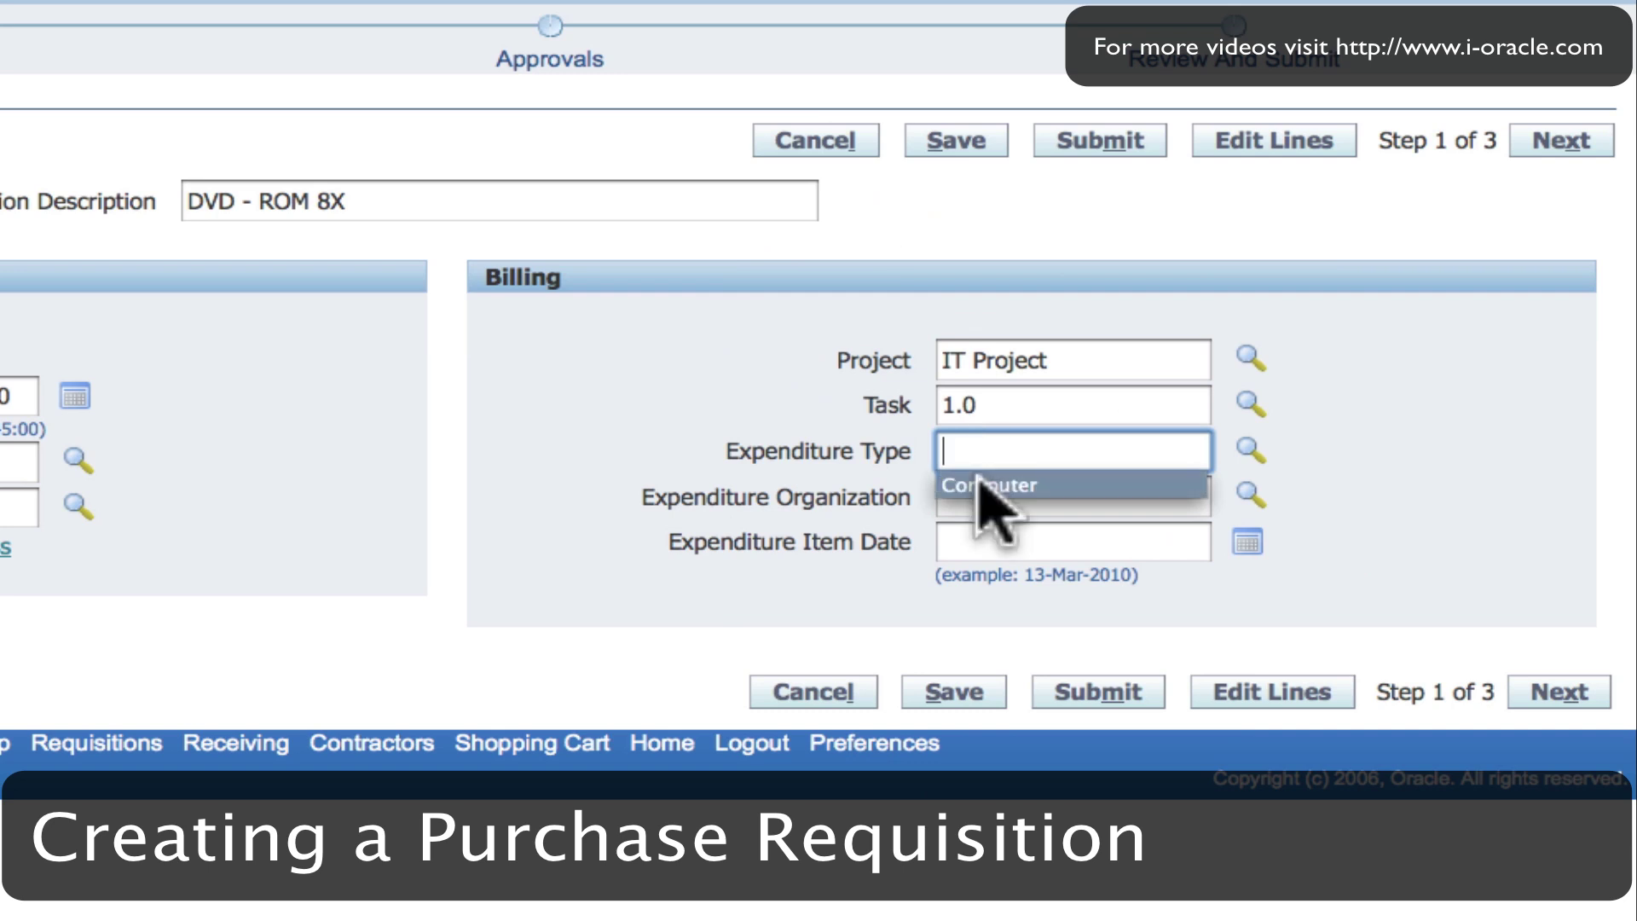
{"action": "left_click", "coordinate": [982, 485]}
{"action": "type", "text": "E"}
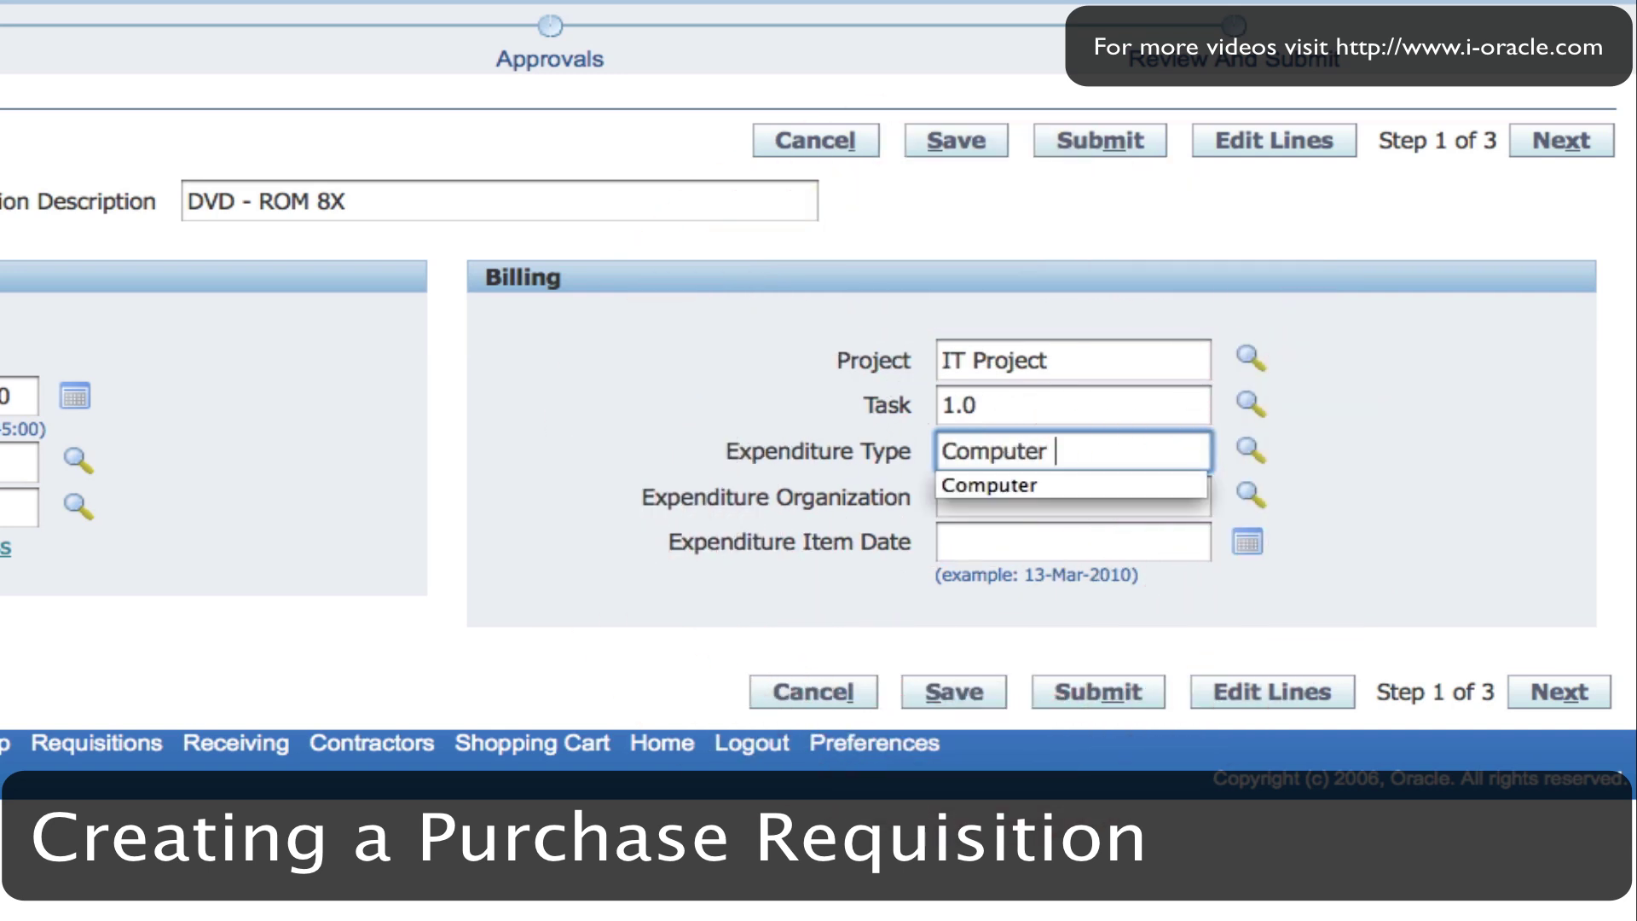
{"action": "key", "text": "Tab"}
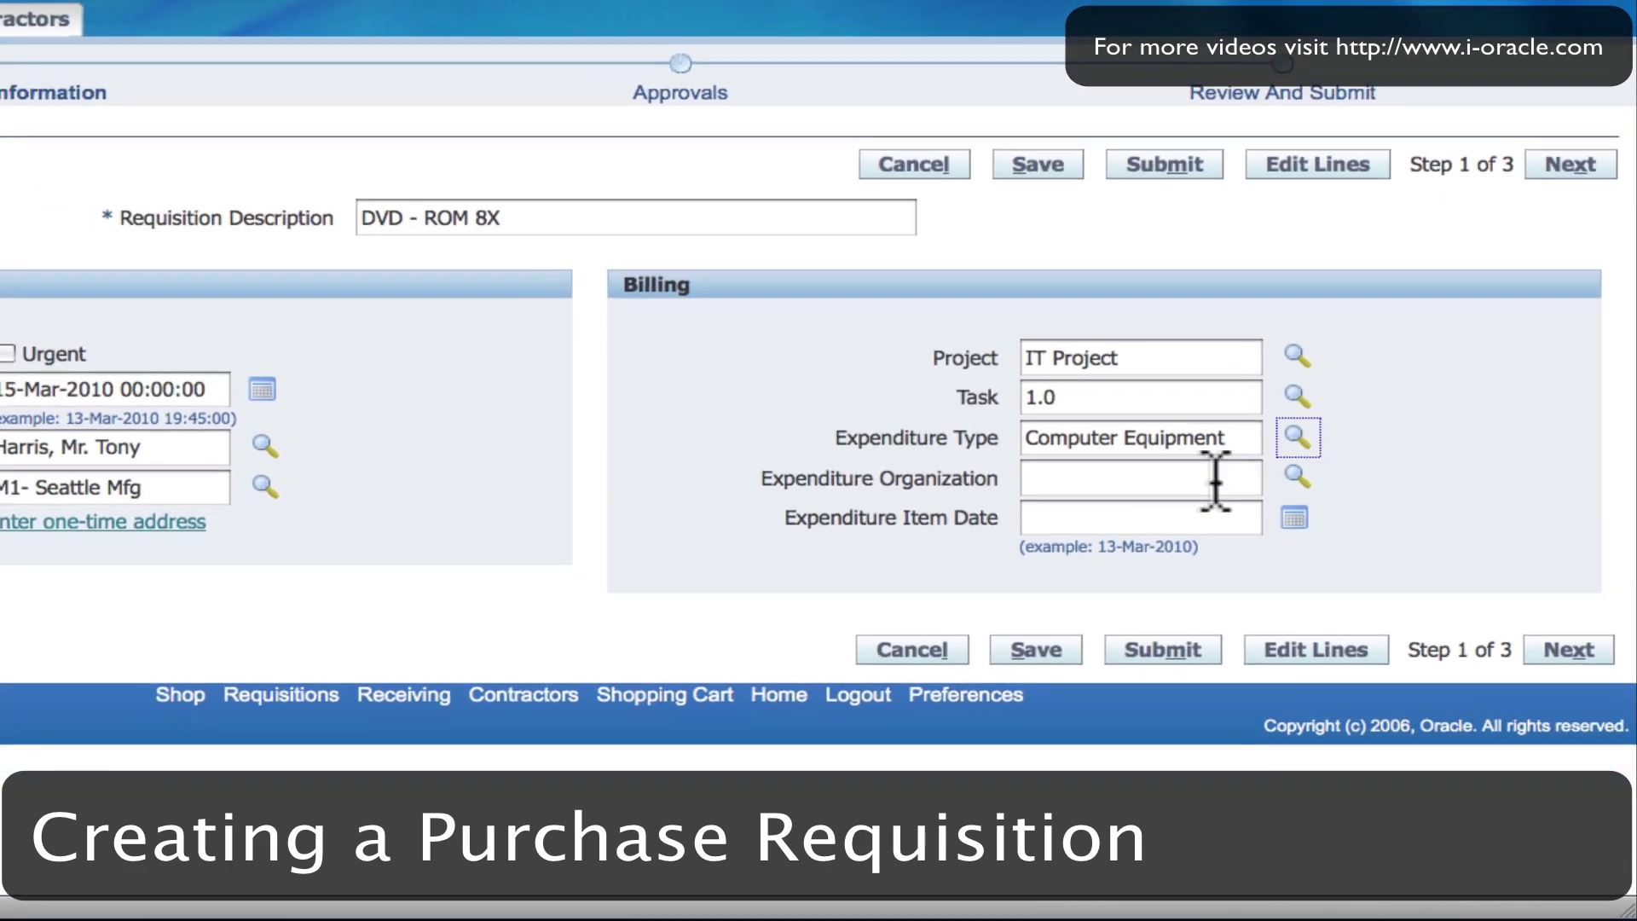
Type 'Vision' in Expenditure Organization and look up the matching organizations.
{"action": "left_click", "coordinate": [1147, 493]}
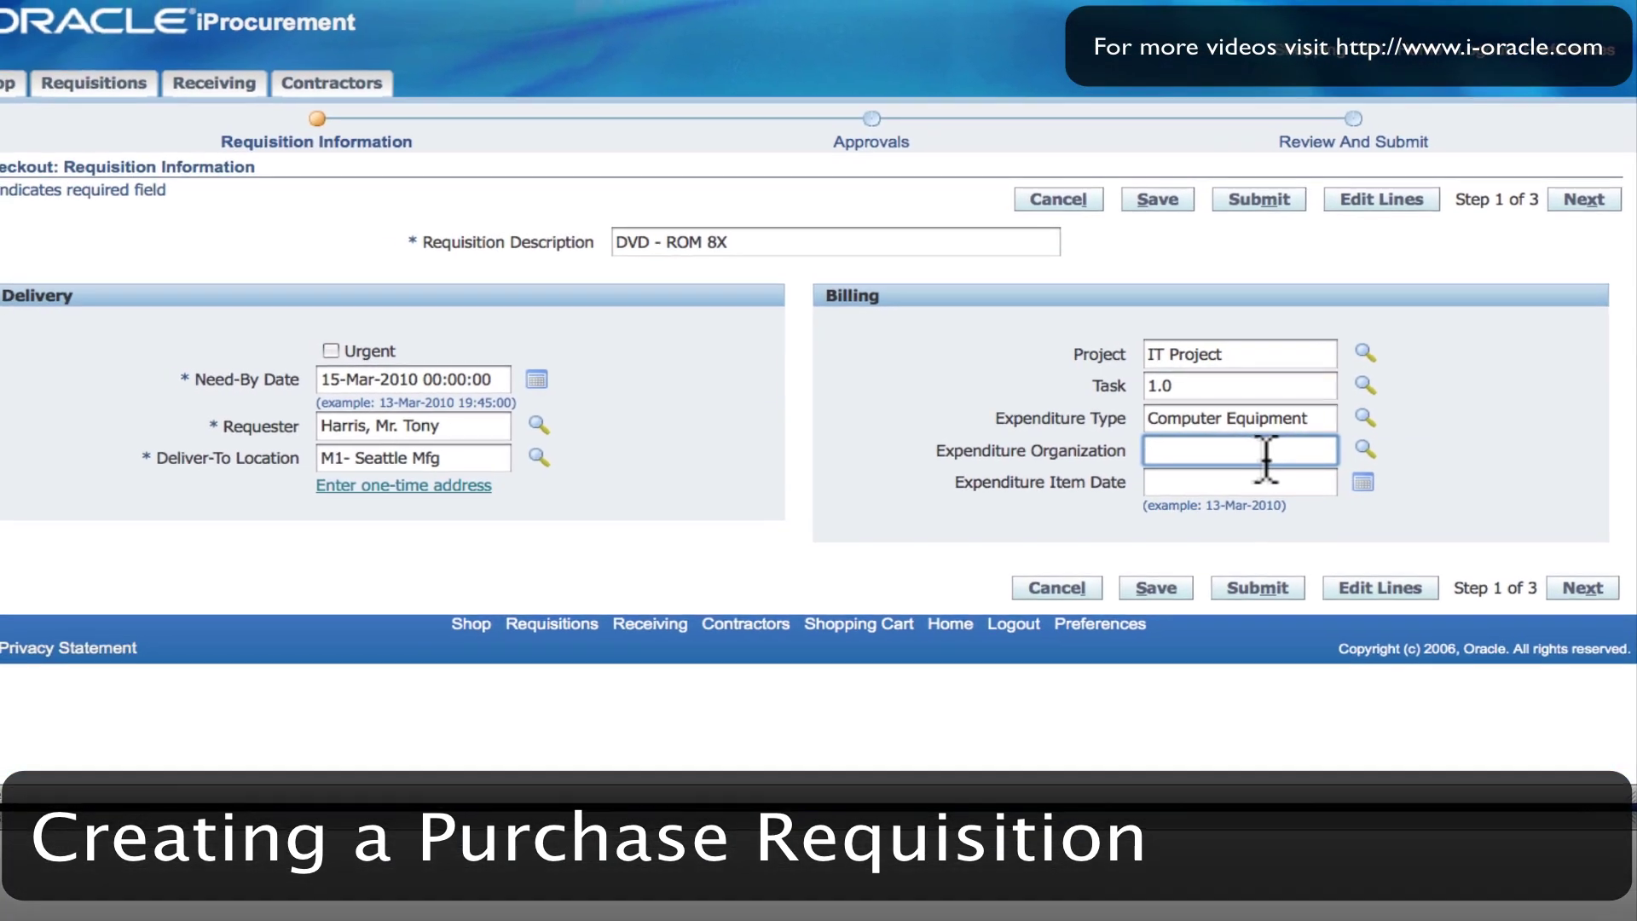
{"action": "type", "text": "Vision"}
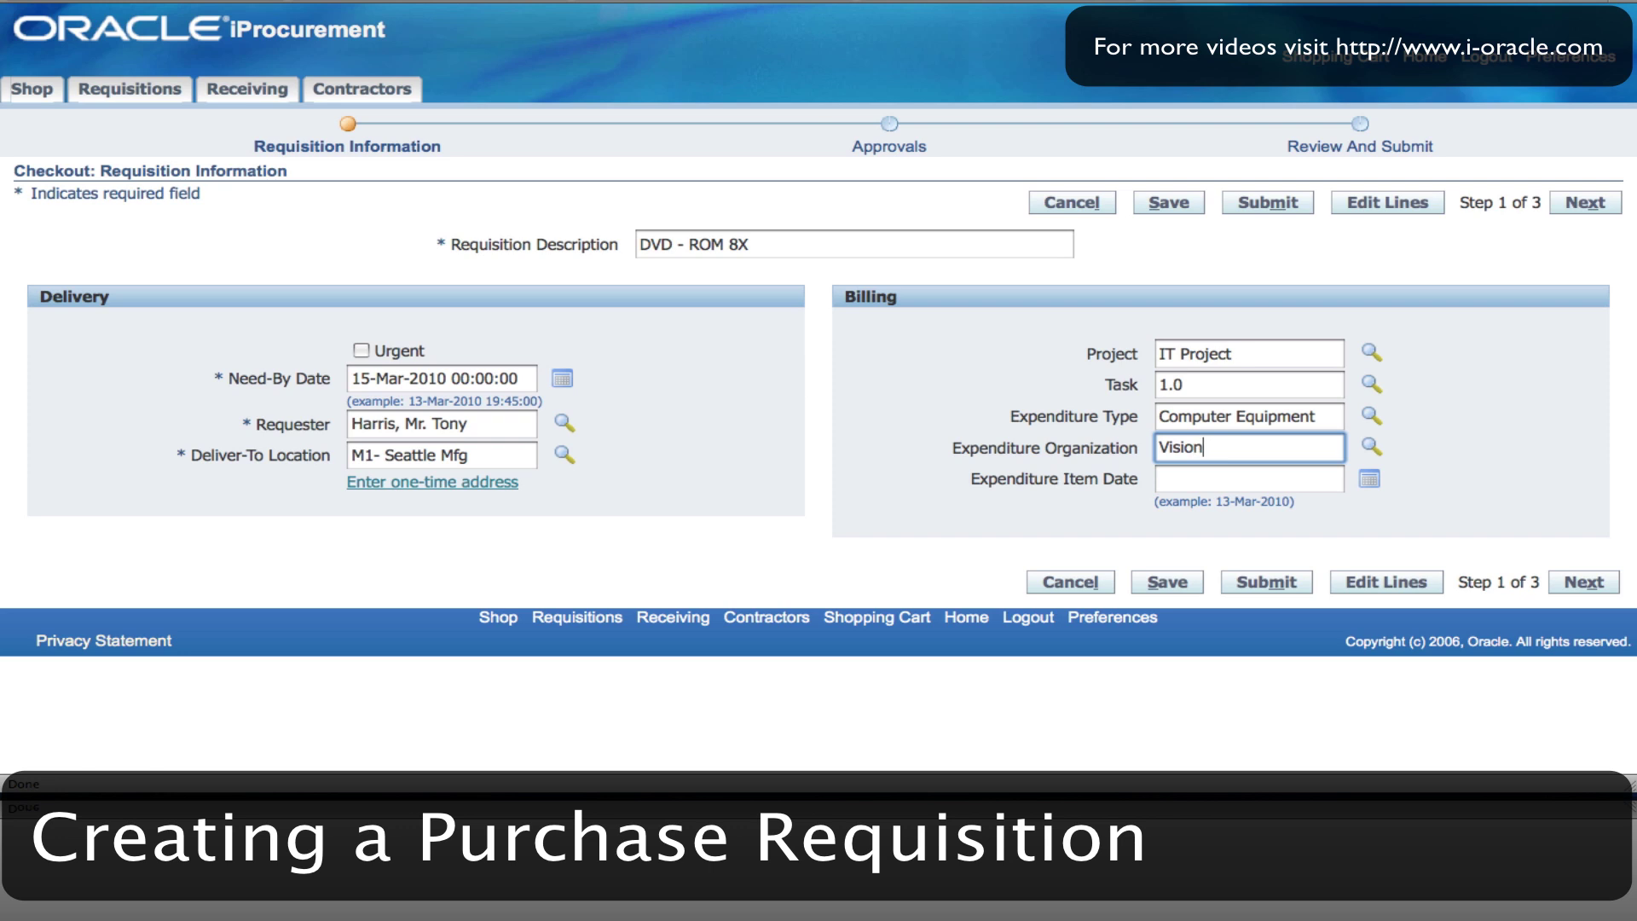
{"action": "left_click", "coordinate": [1371, 446]}
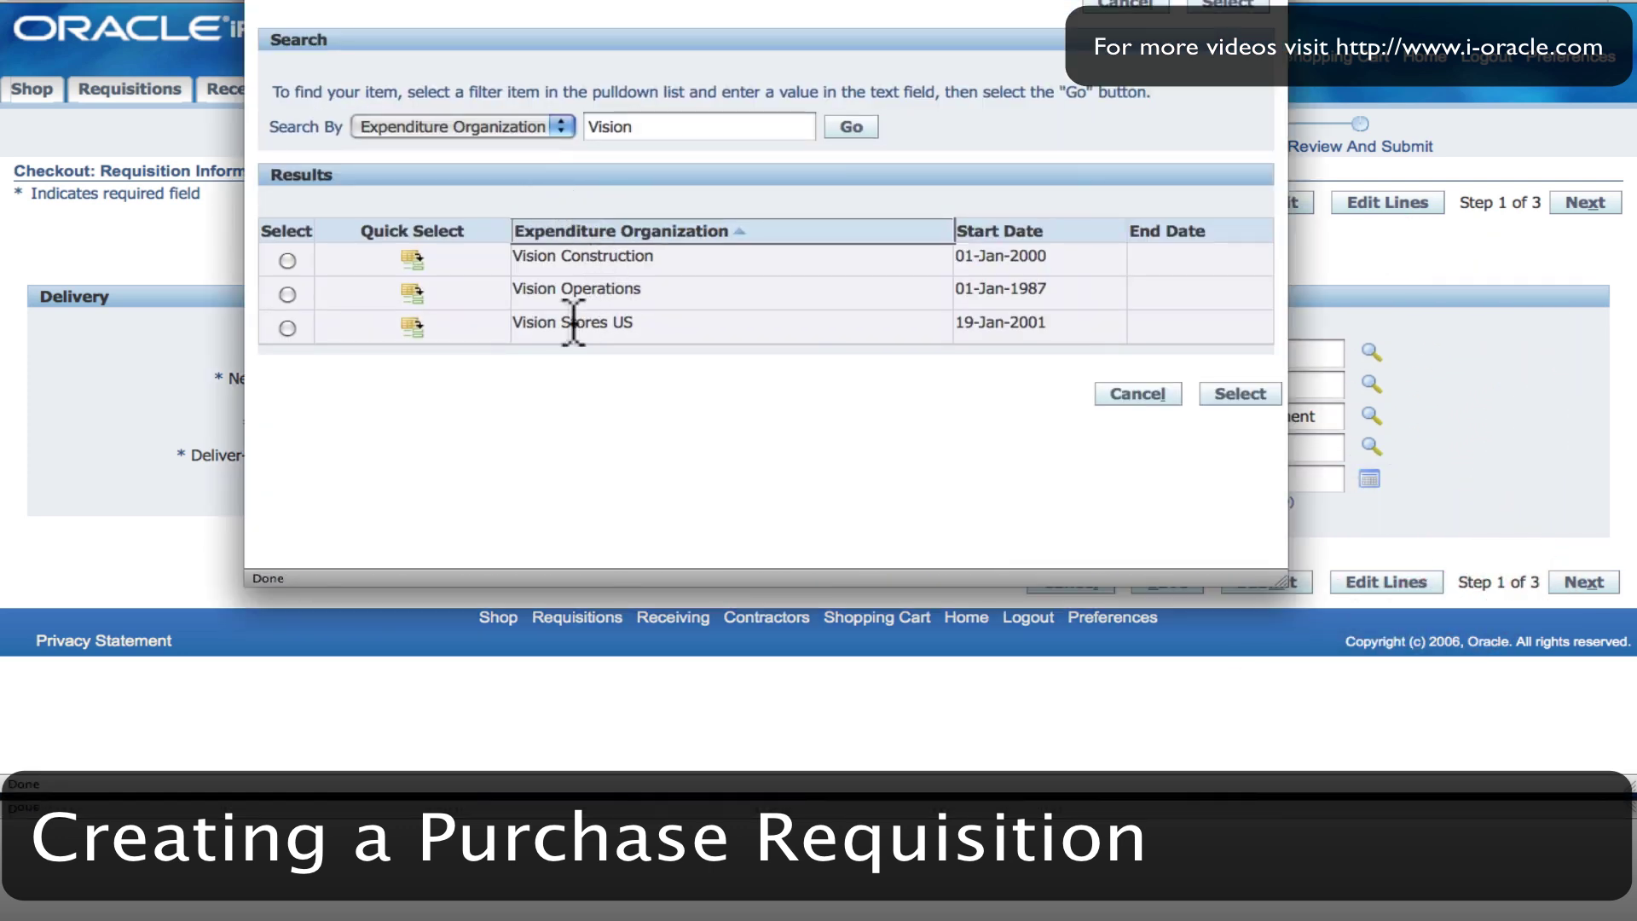
Pick Vision Operations, enter expenditure item date 14-Mar-2010, and continue to approvals.
{"action": "left_click", "coordinate": [413, 294]}
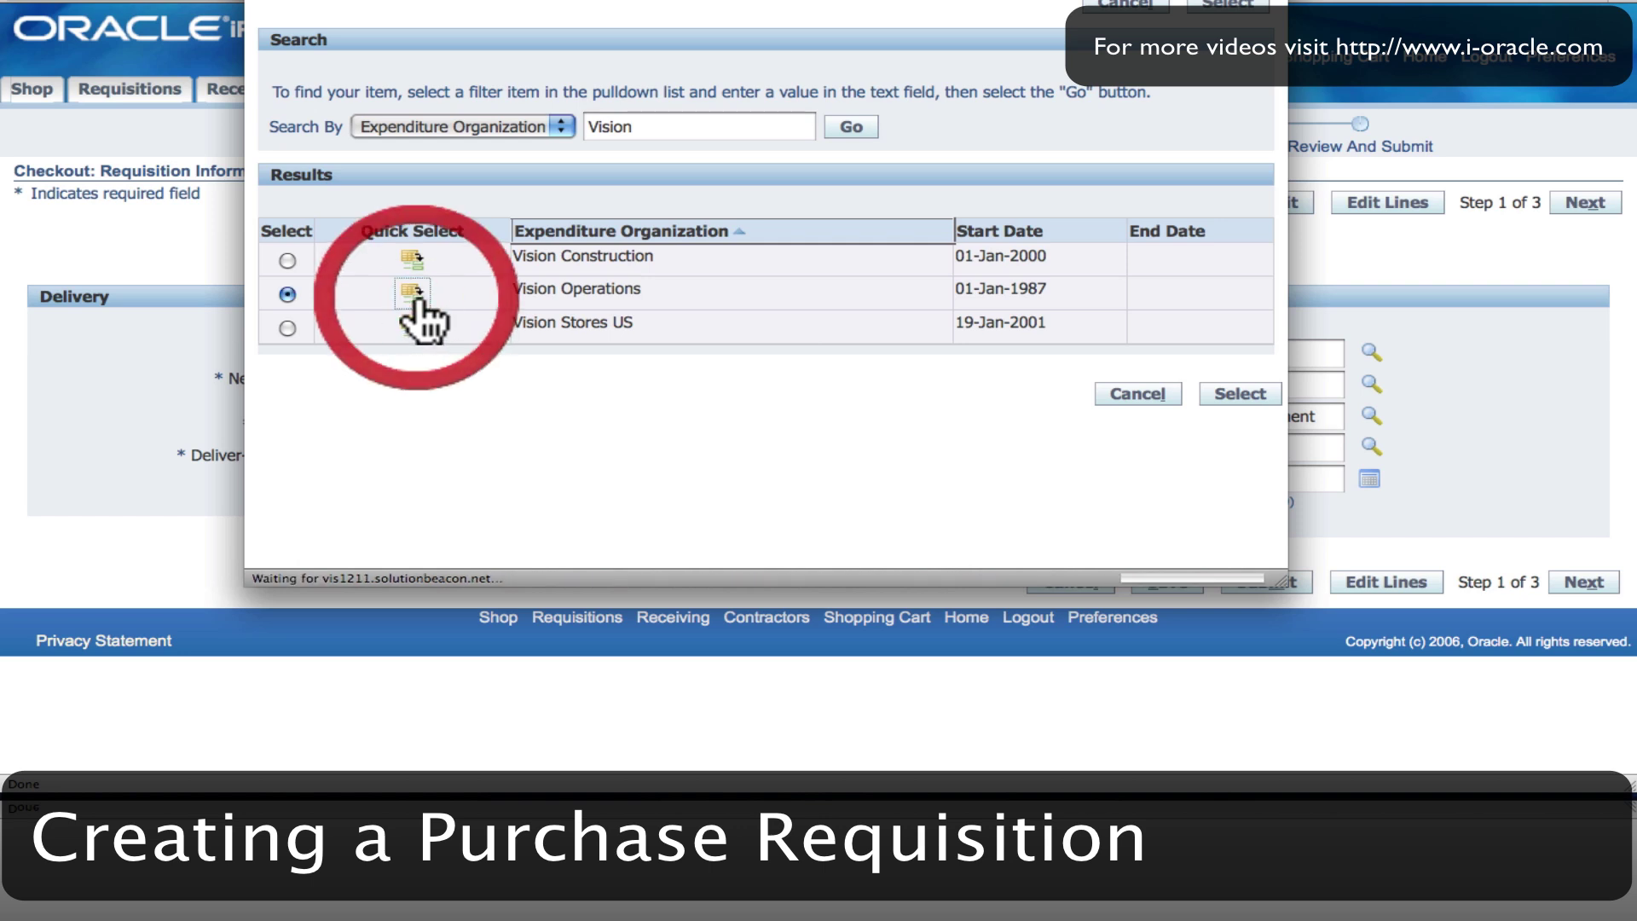
{"action": "left_click", "coordinate": [1177, 478]}
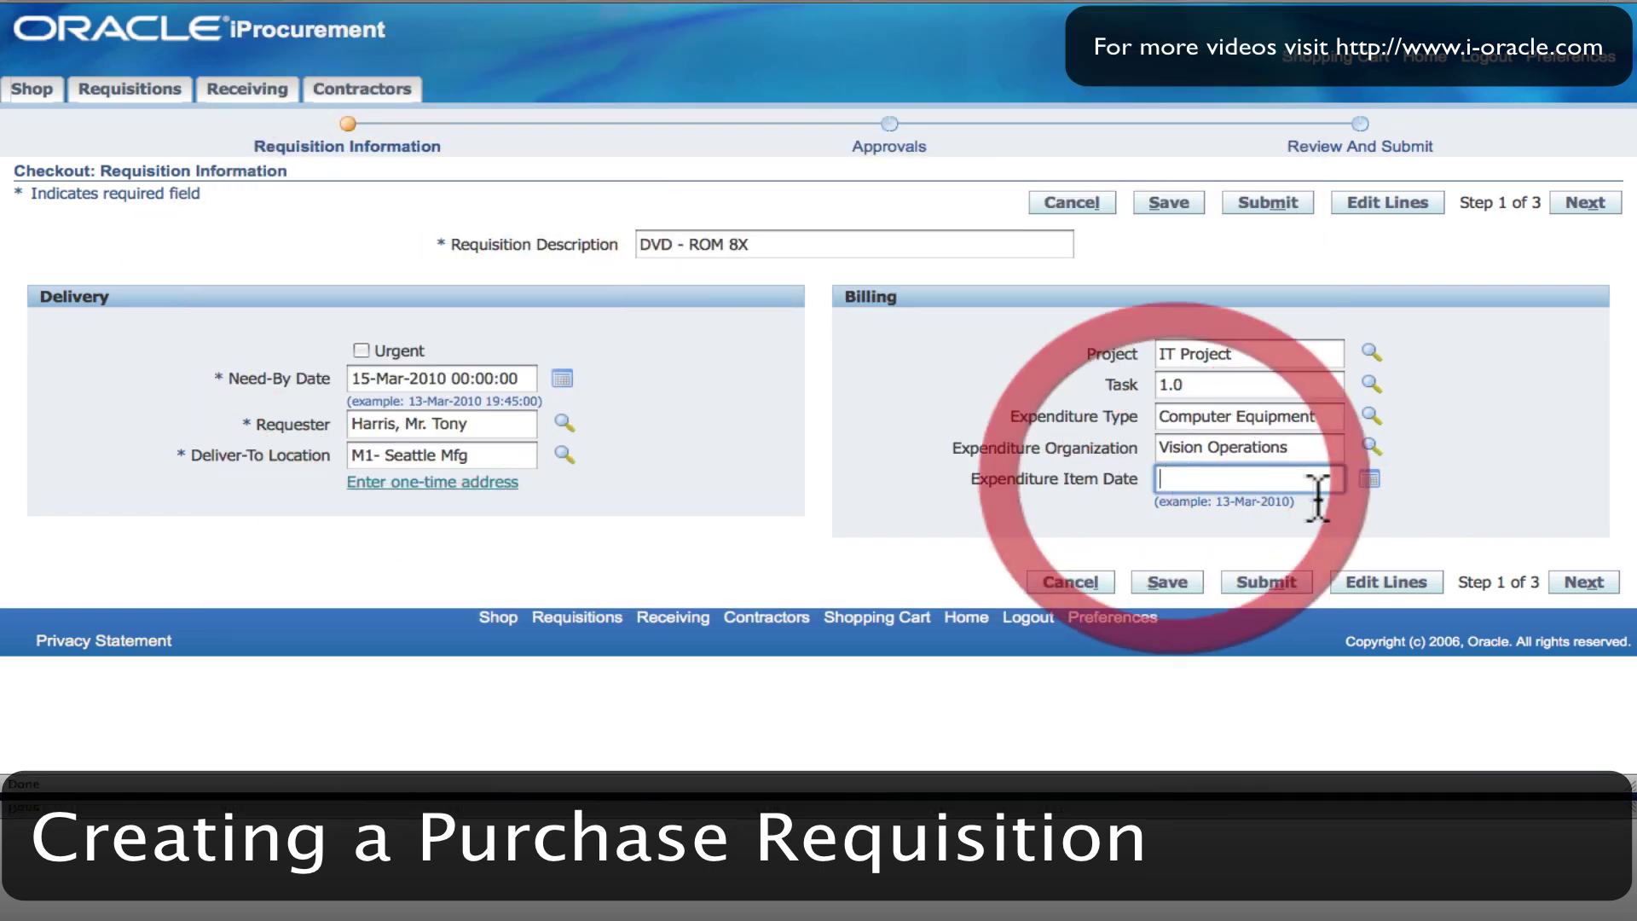
{"action": "type", "text": "14"}
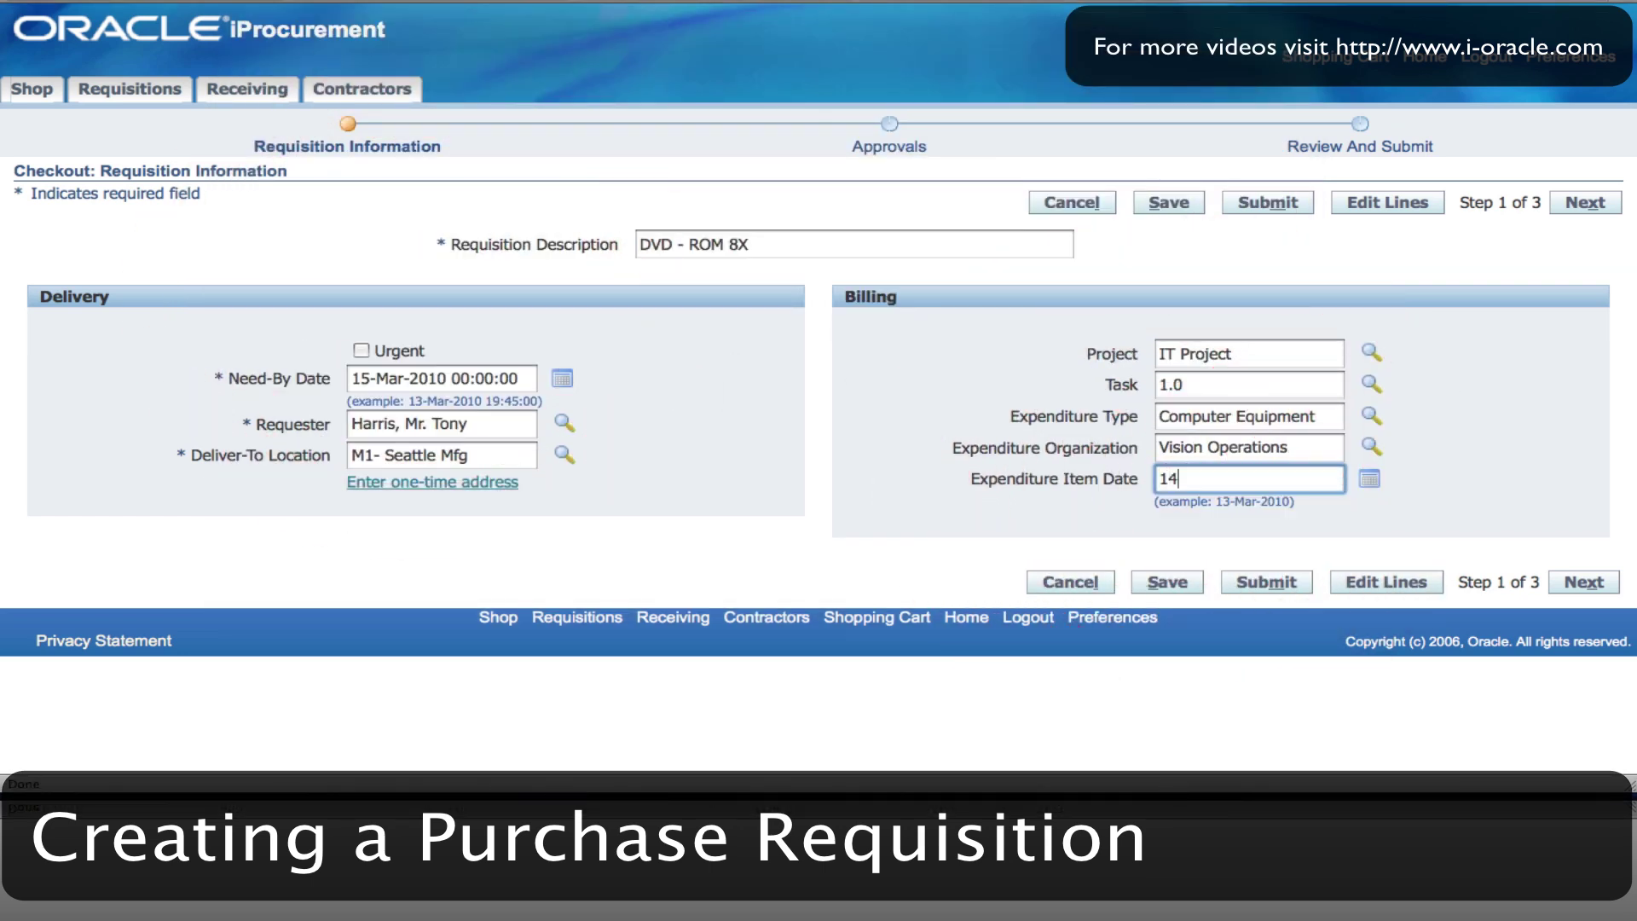
{"action": "type", "text": "-Mar-2010"}
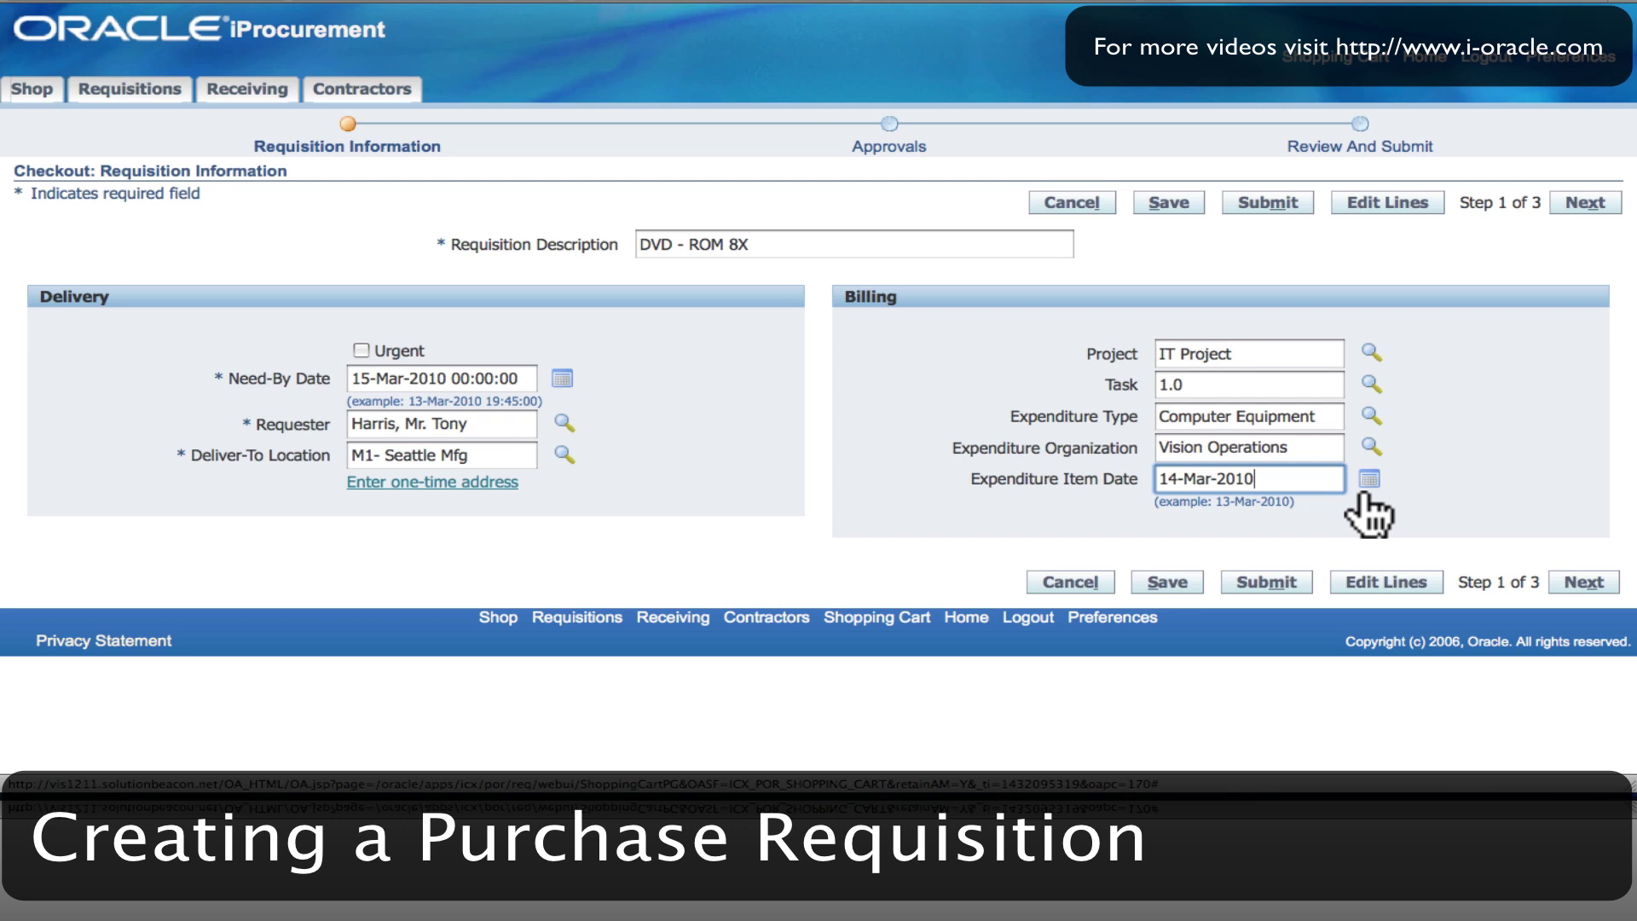
{"action": "left_click", "coordinate": [1582, 584]}
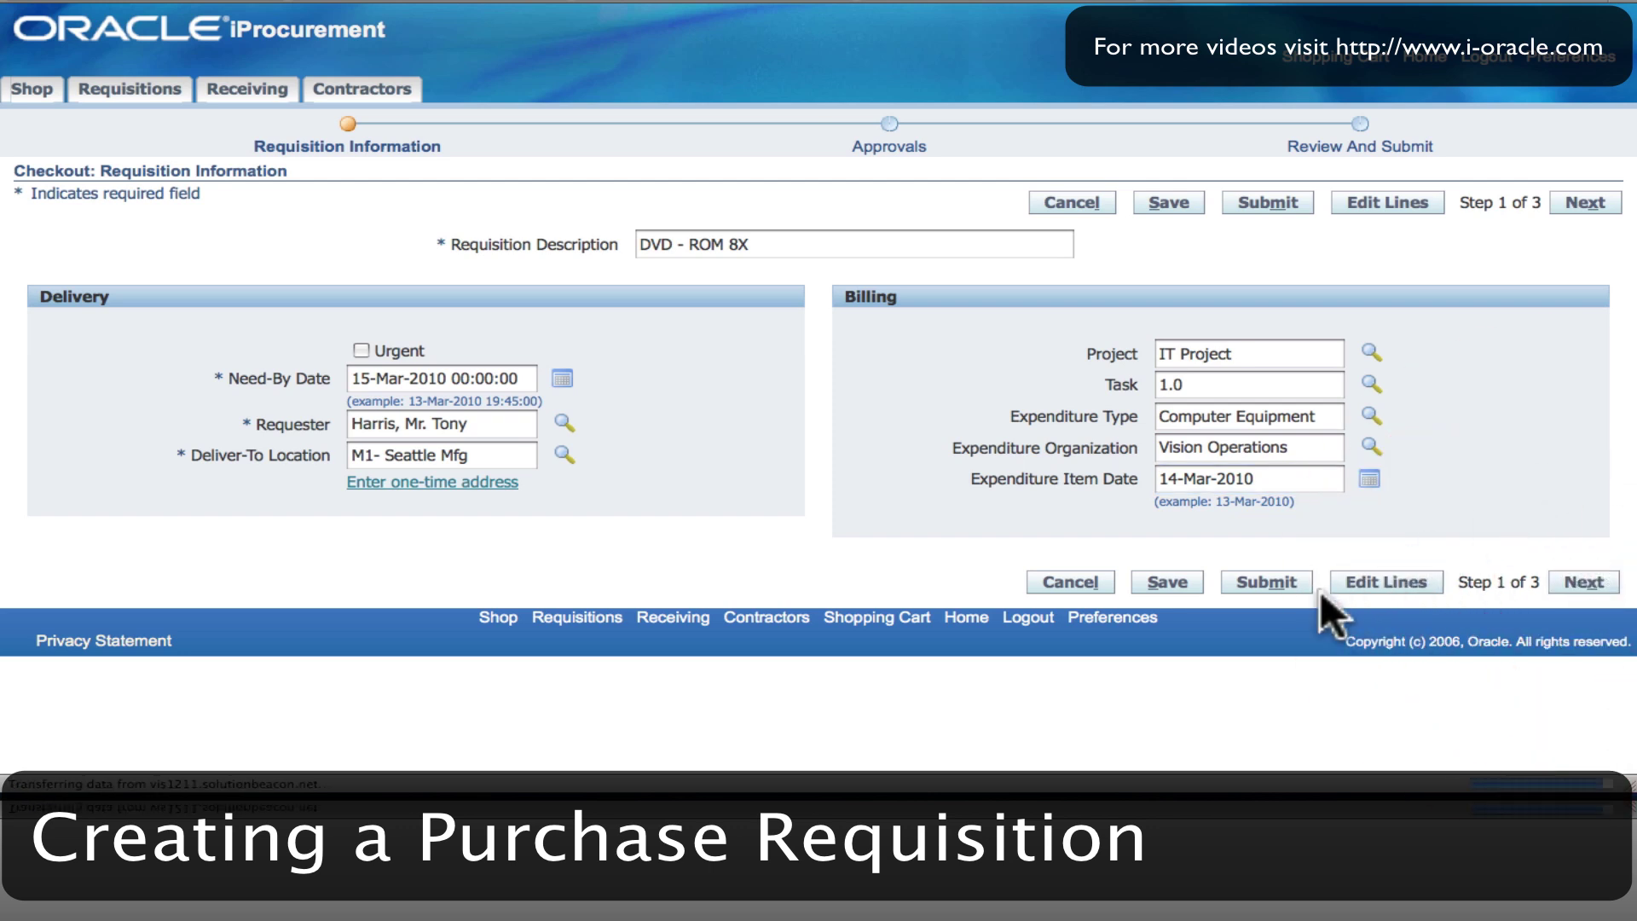
Move past Approvals and Notes to the Review and Submit step for requisition 14408.
{"action": "scroll", "coordinate": [840, 442], "scroll_direction": "down", "scroll_amount": 3}
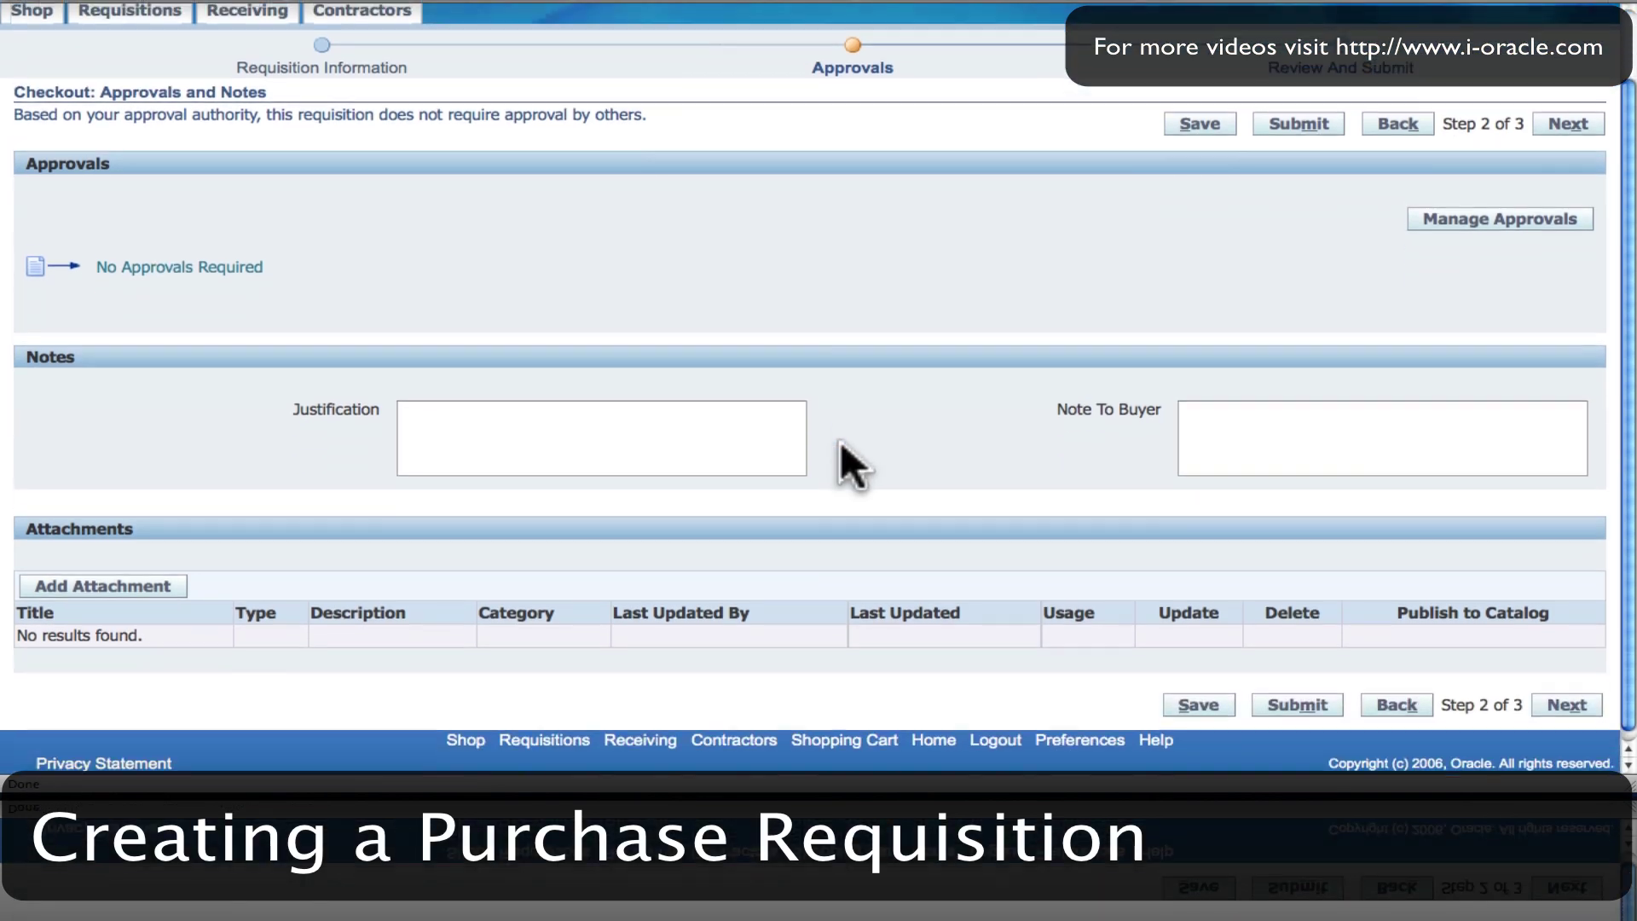
{"action": "scroll", "coordinate": [976, 428], "scroll_direction": "up", "scroll_amount": 3}
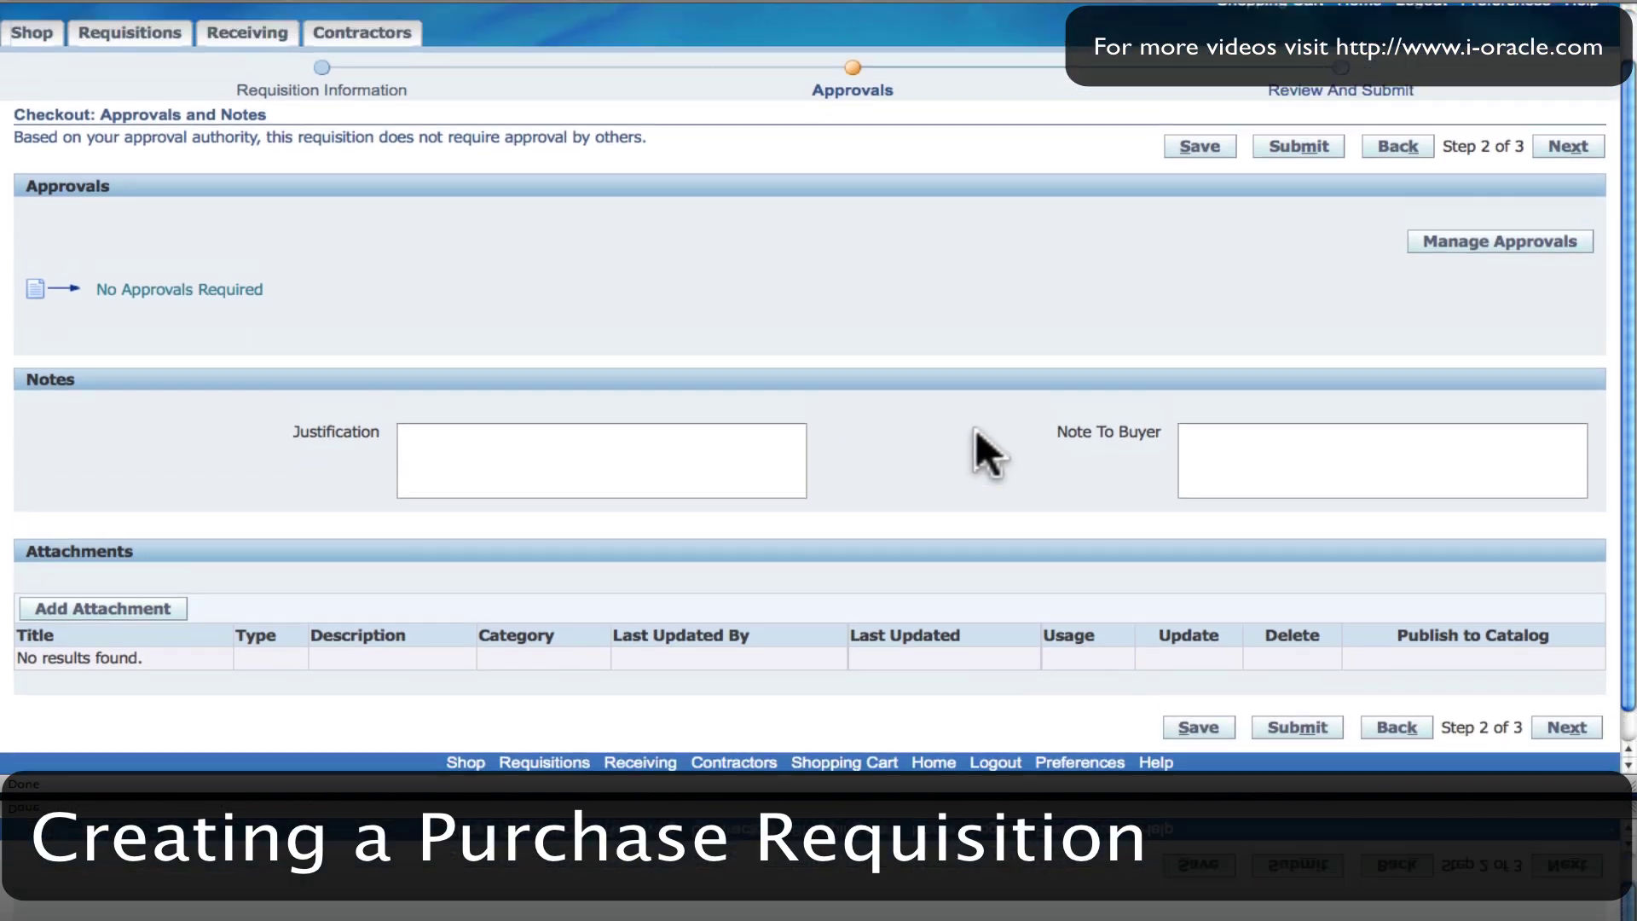
{"action": "scroll", "coordinate": [979, 421], "scroll_direction": "down", "scroll_amount": 3}
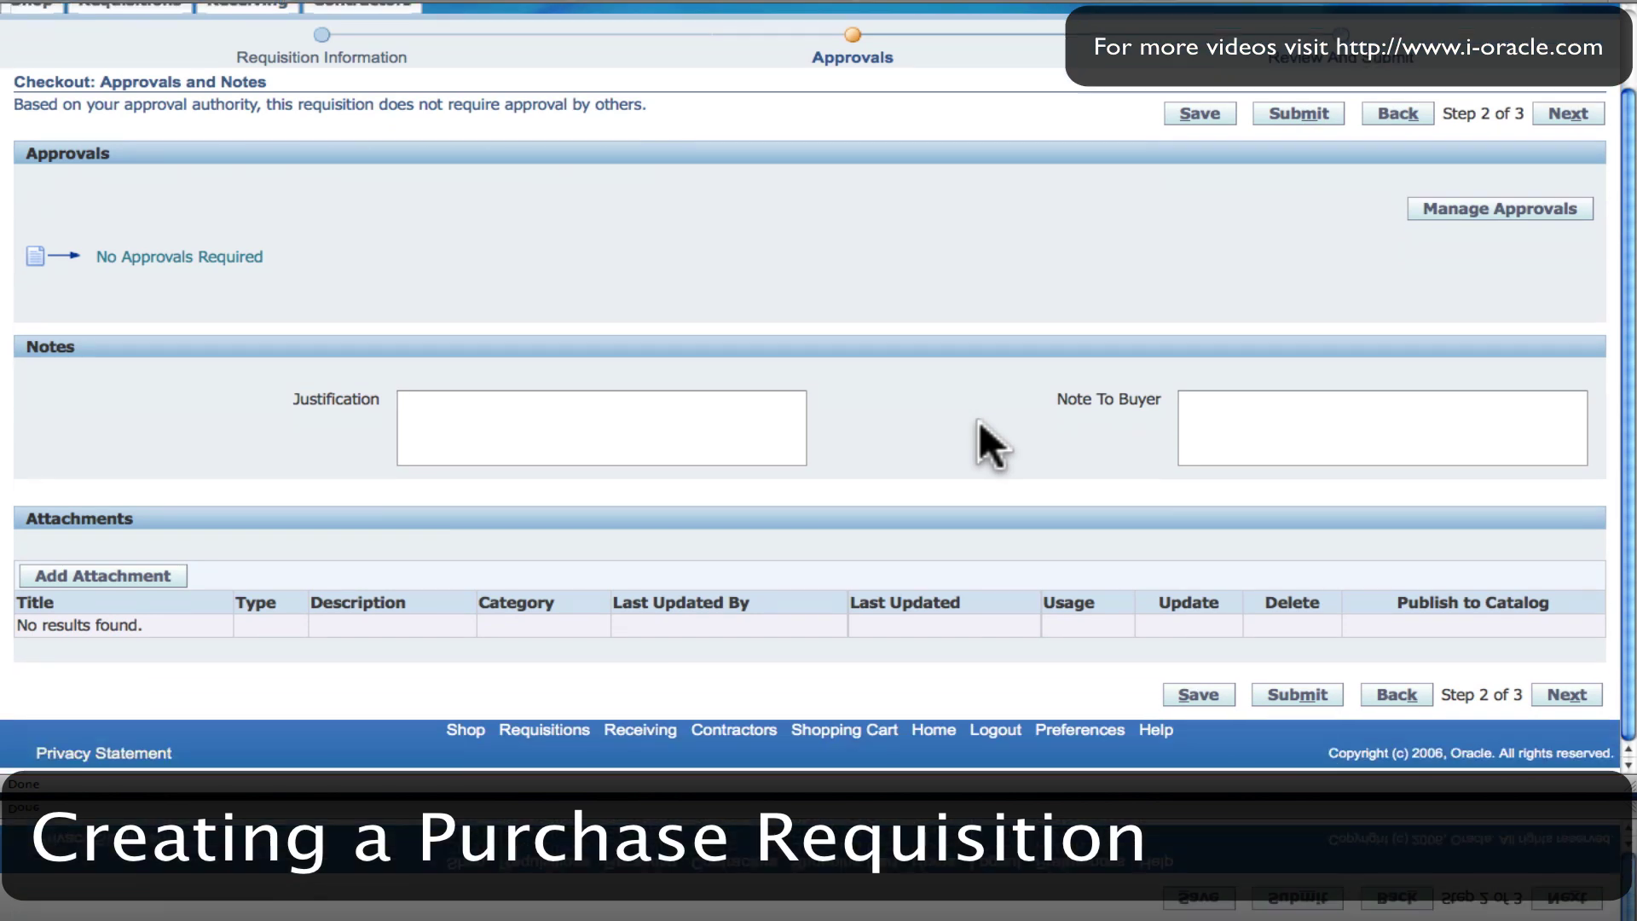
{"action": "left_click", "coordinate": [1567, 695]}
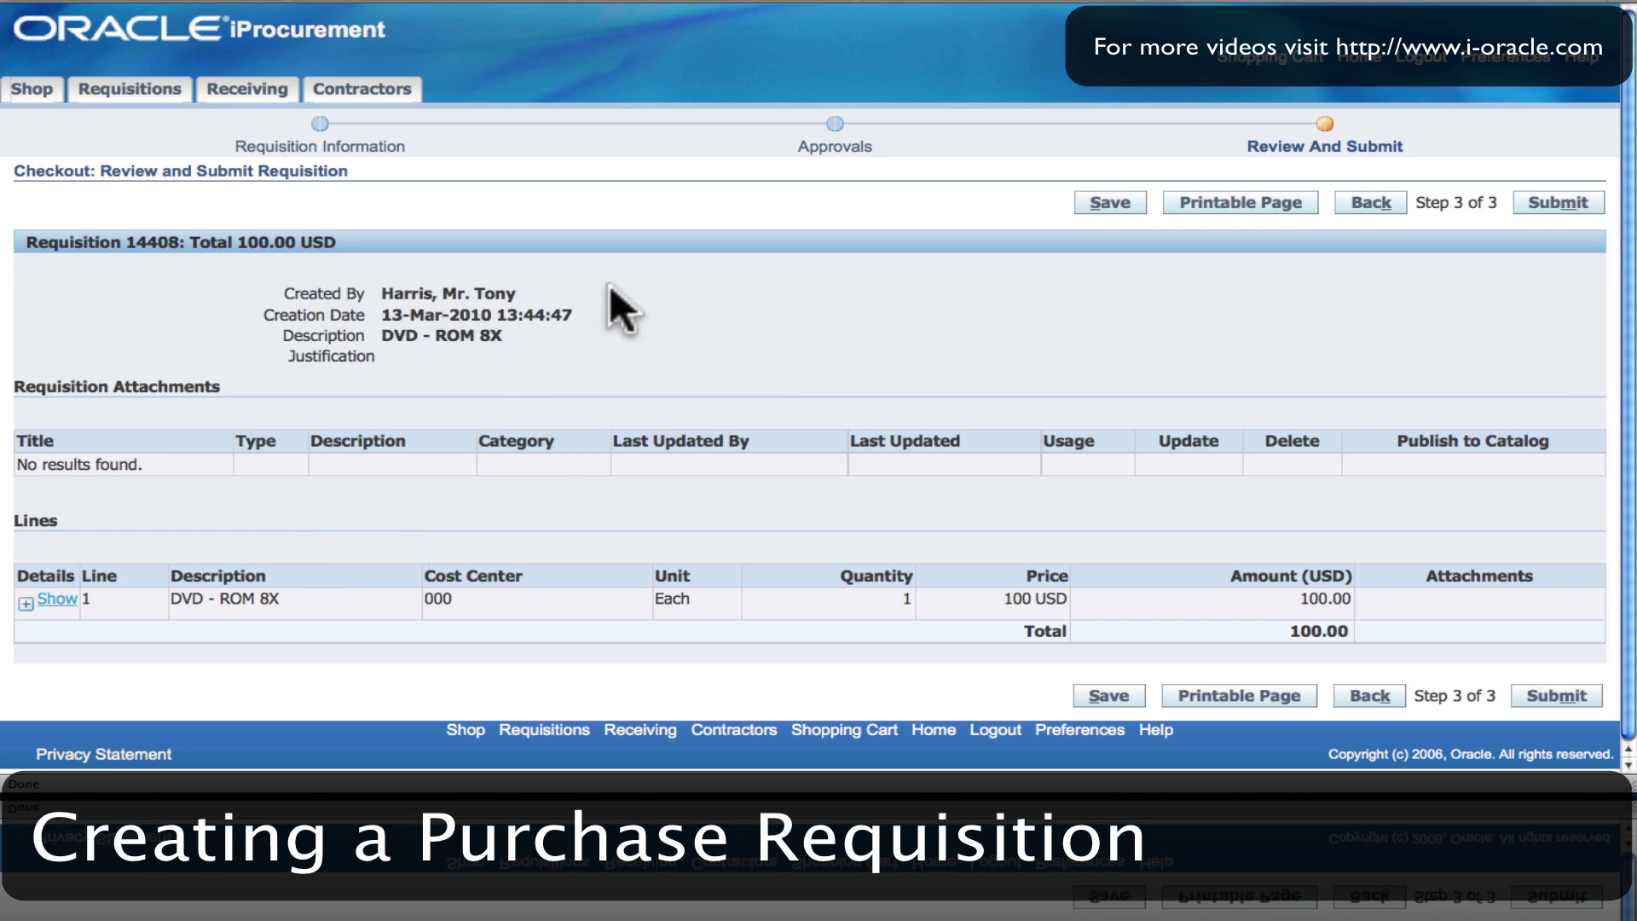
{"action": "left_click", "coordinate": [1370, 695]}
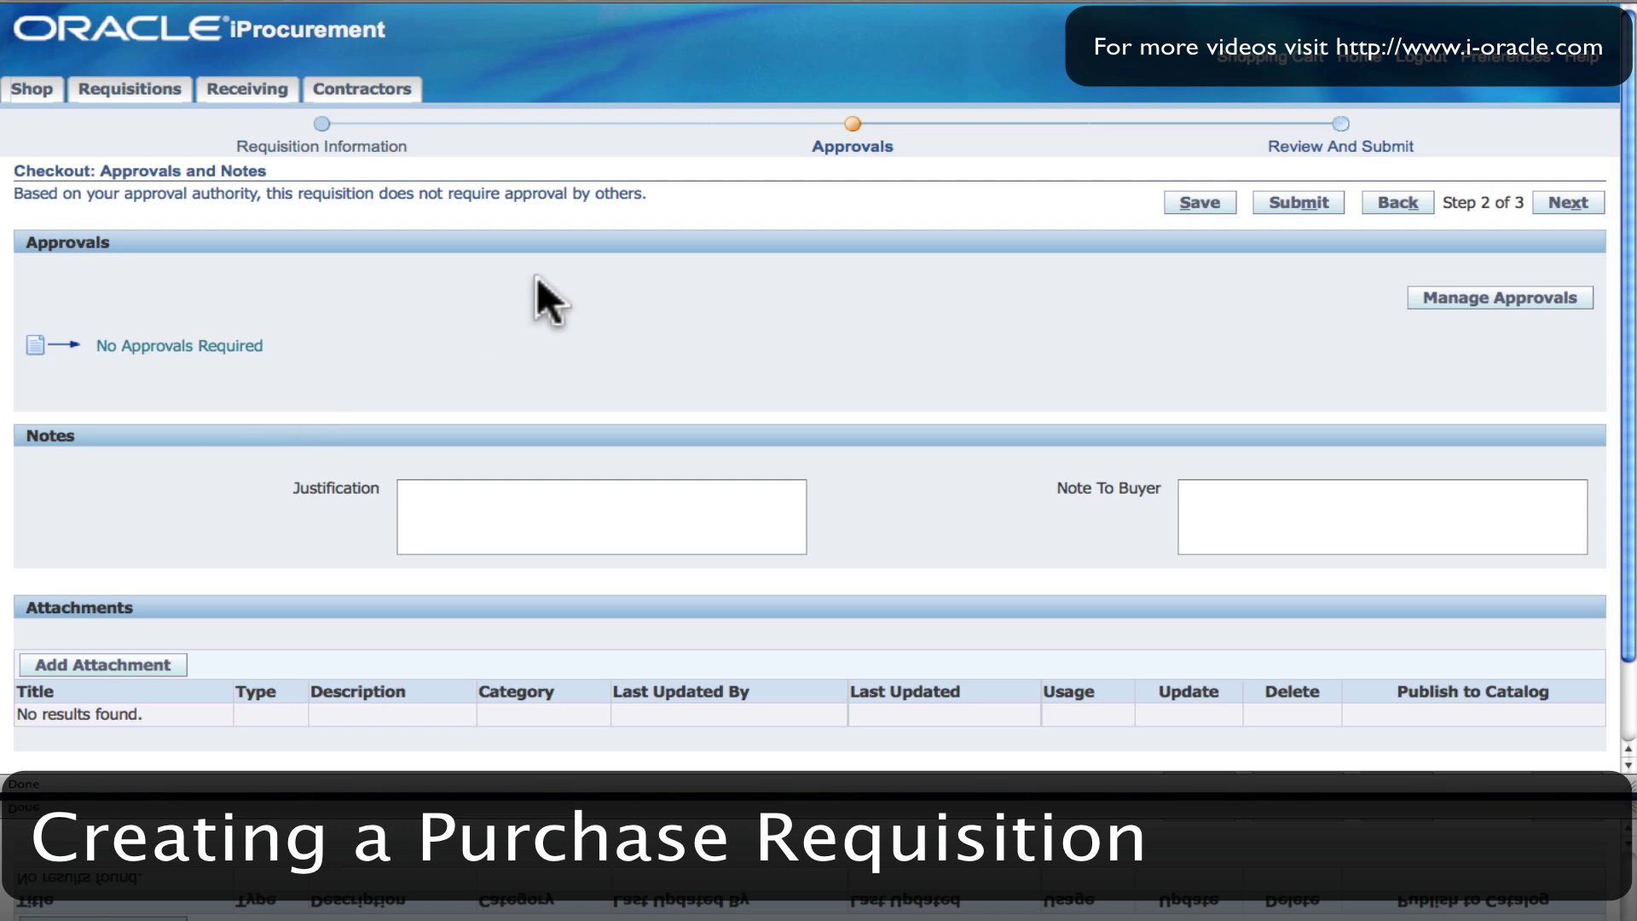
{"action": "scroll", "coordinate": [536, 276], "scroll_direction": "down", "scroll_amount": 2}
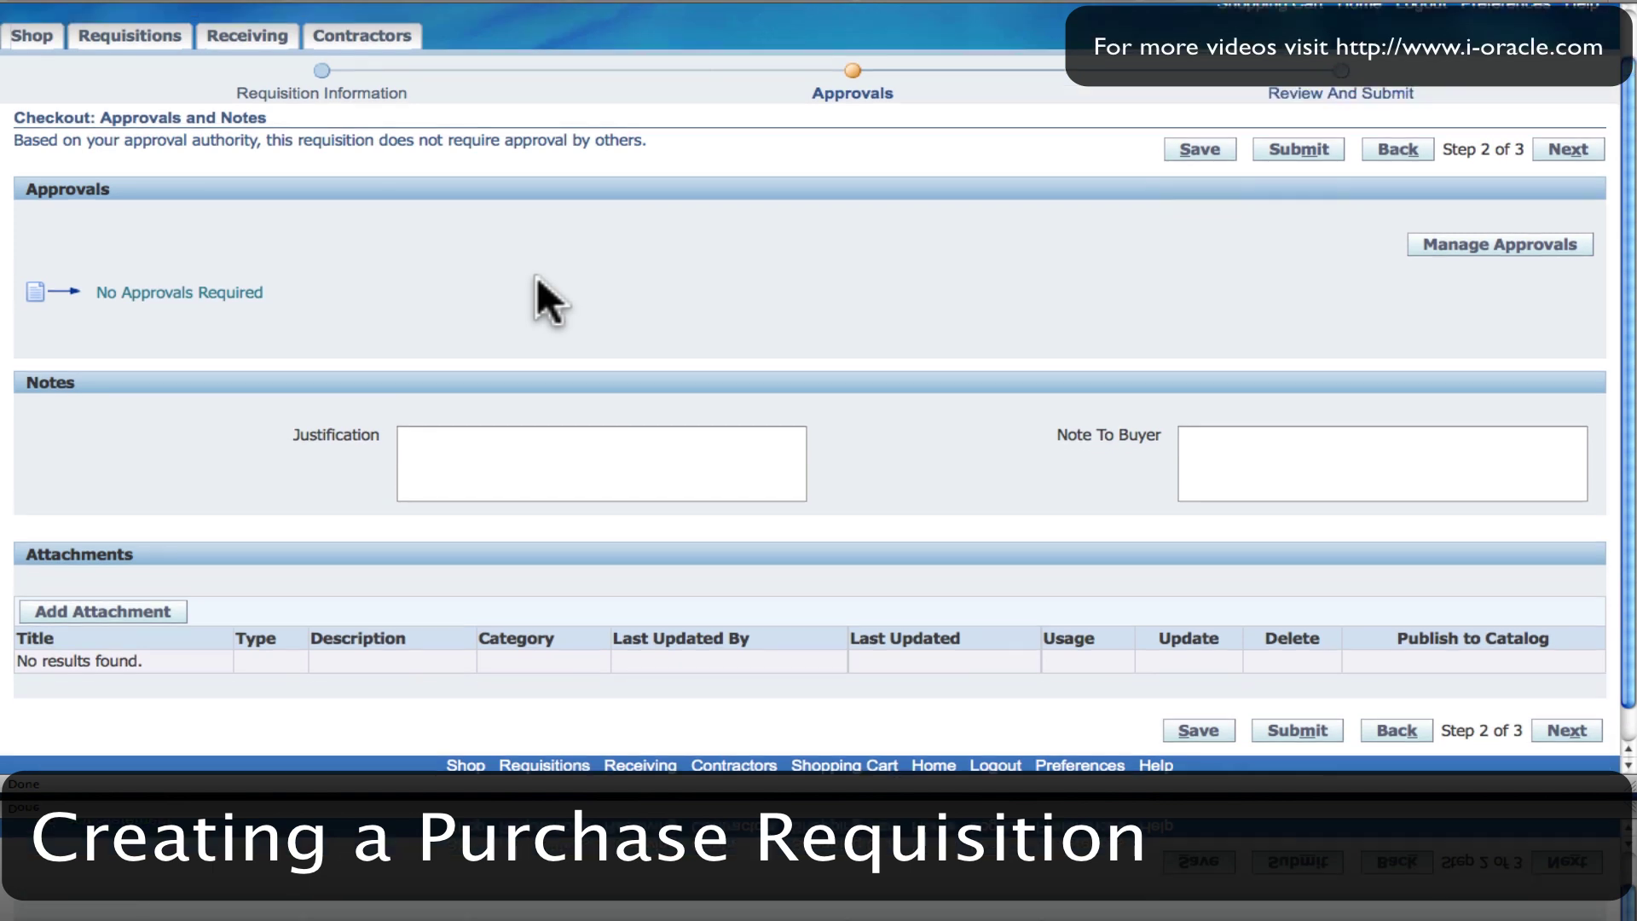
{"action": "left_click", "coordinate": [1557, 737]}
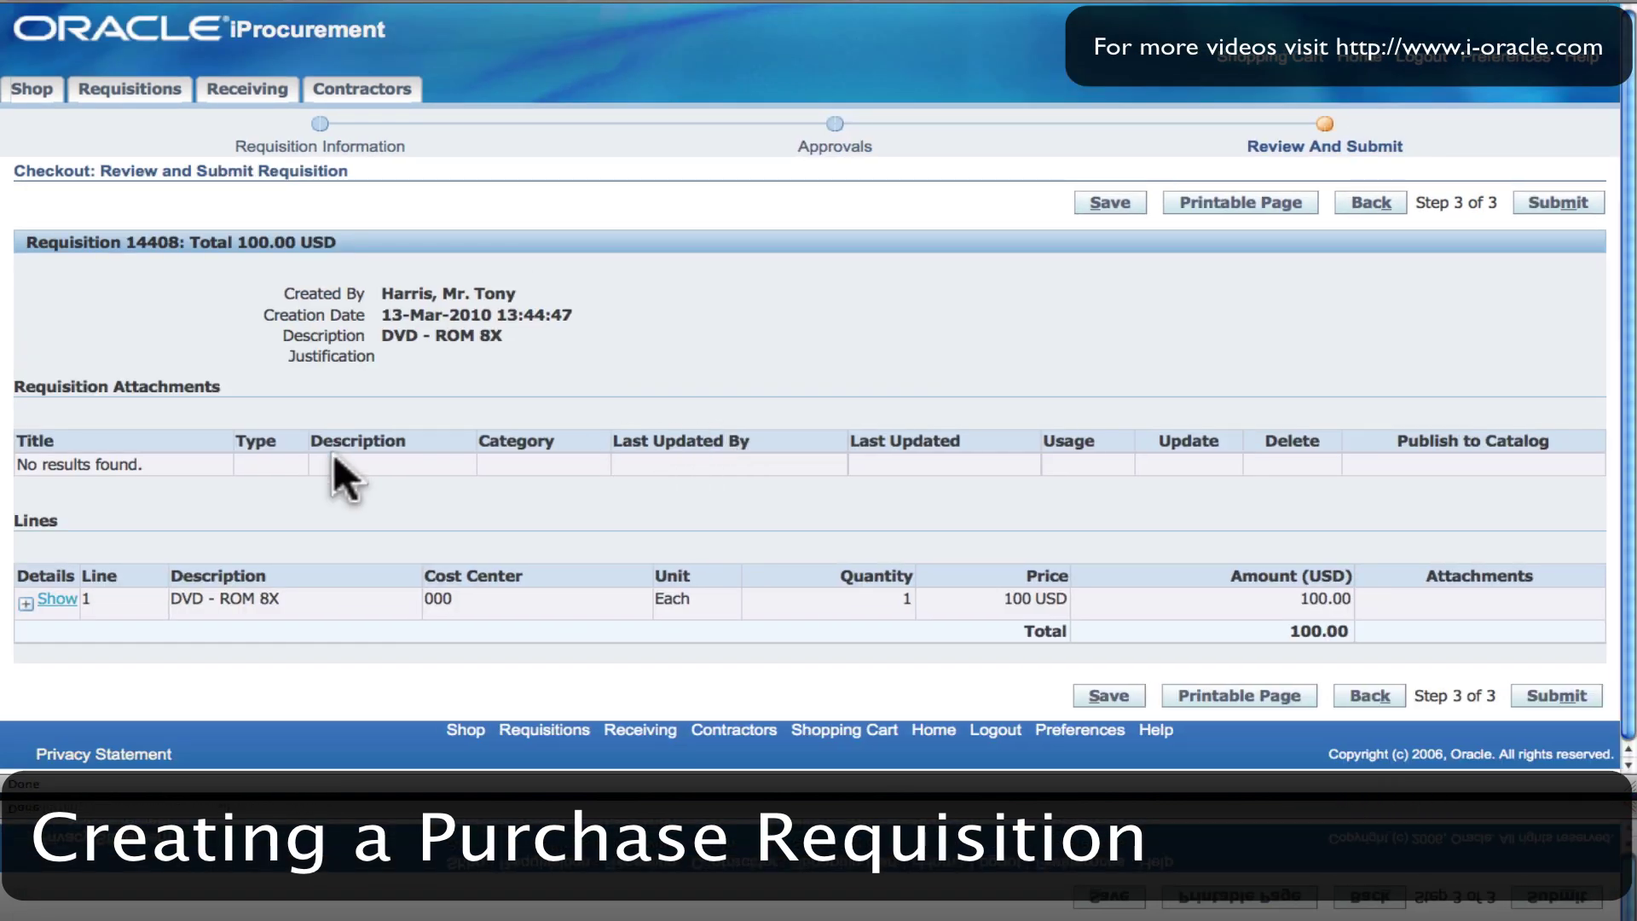
Expand line 1 to check its billing information, then submit requisition 14408.
{"action": "left_click", "coordinate": [49, 601]}
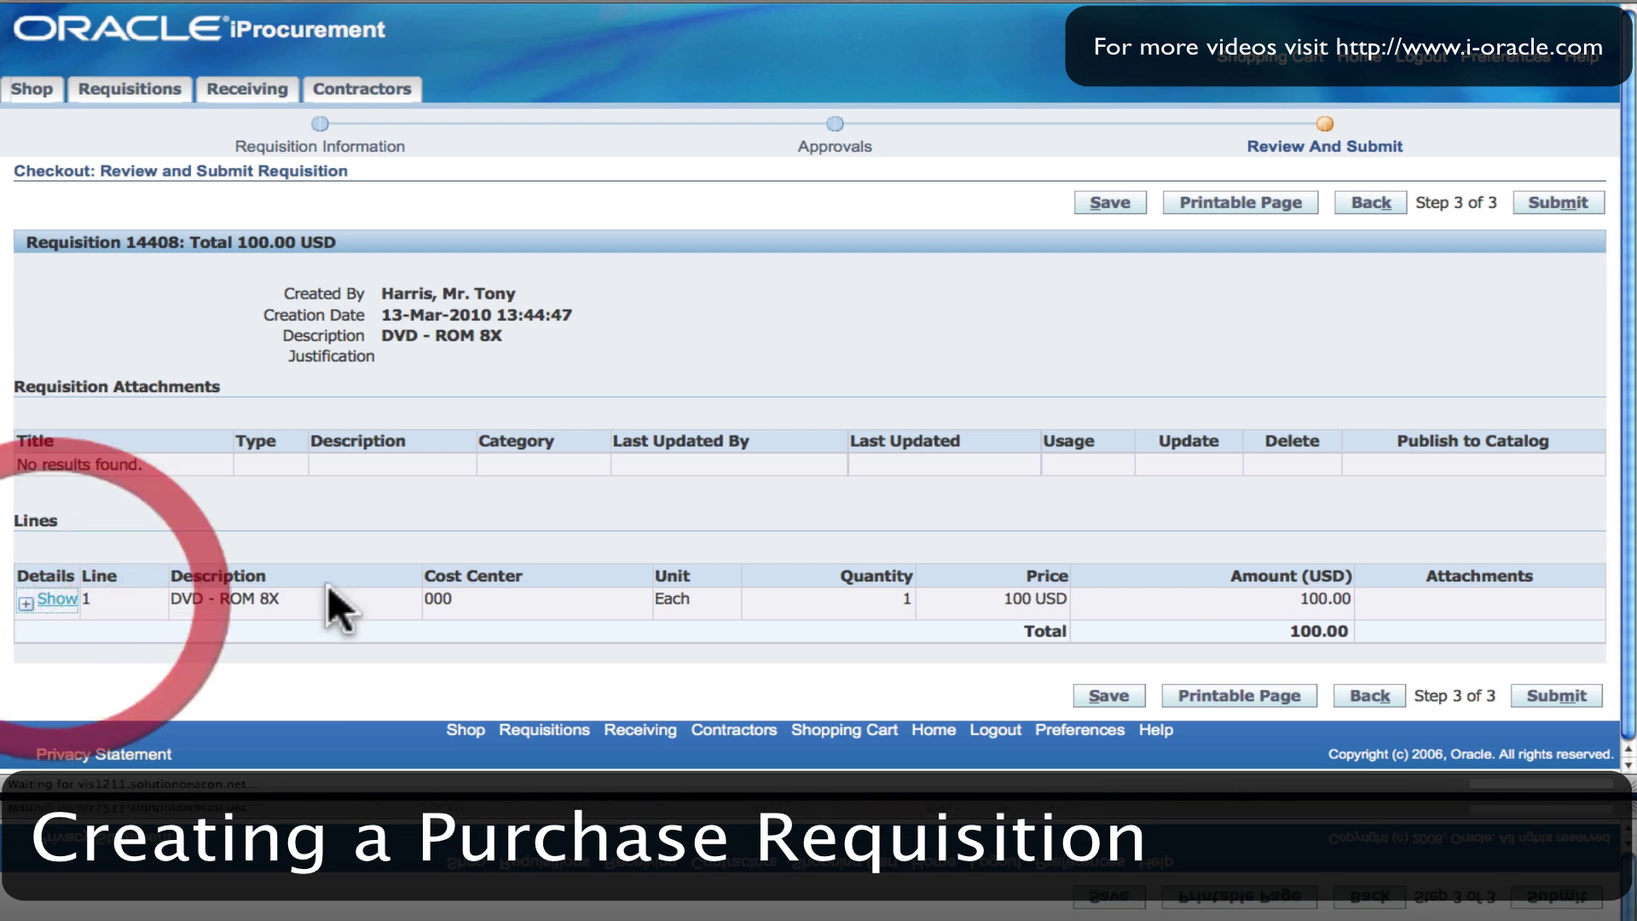
{"action": "scroll", "coordinate": [555, 377], "scroll_direction": "down", "scroll_amount": 5}
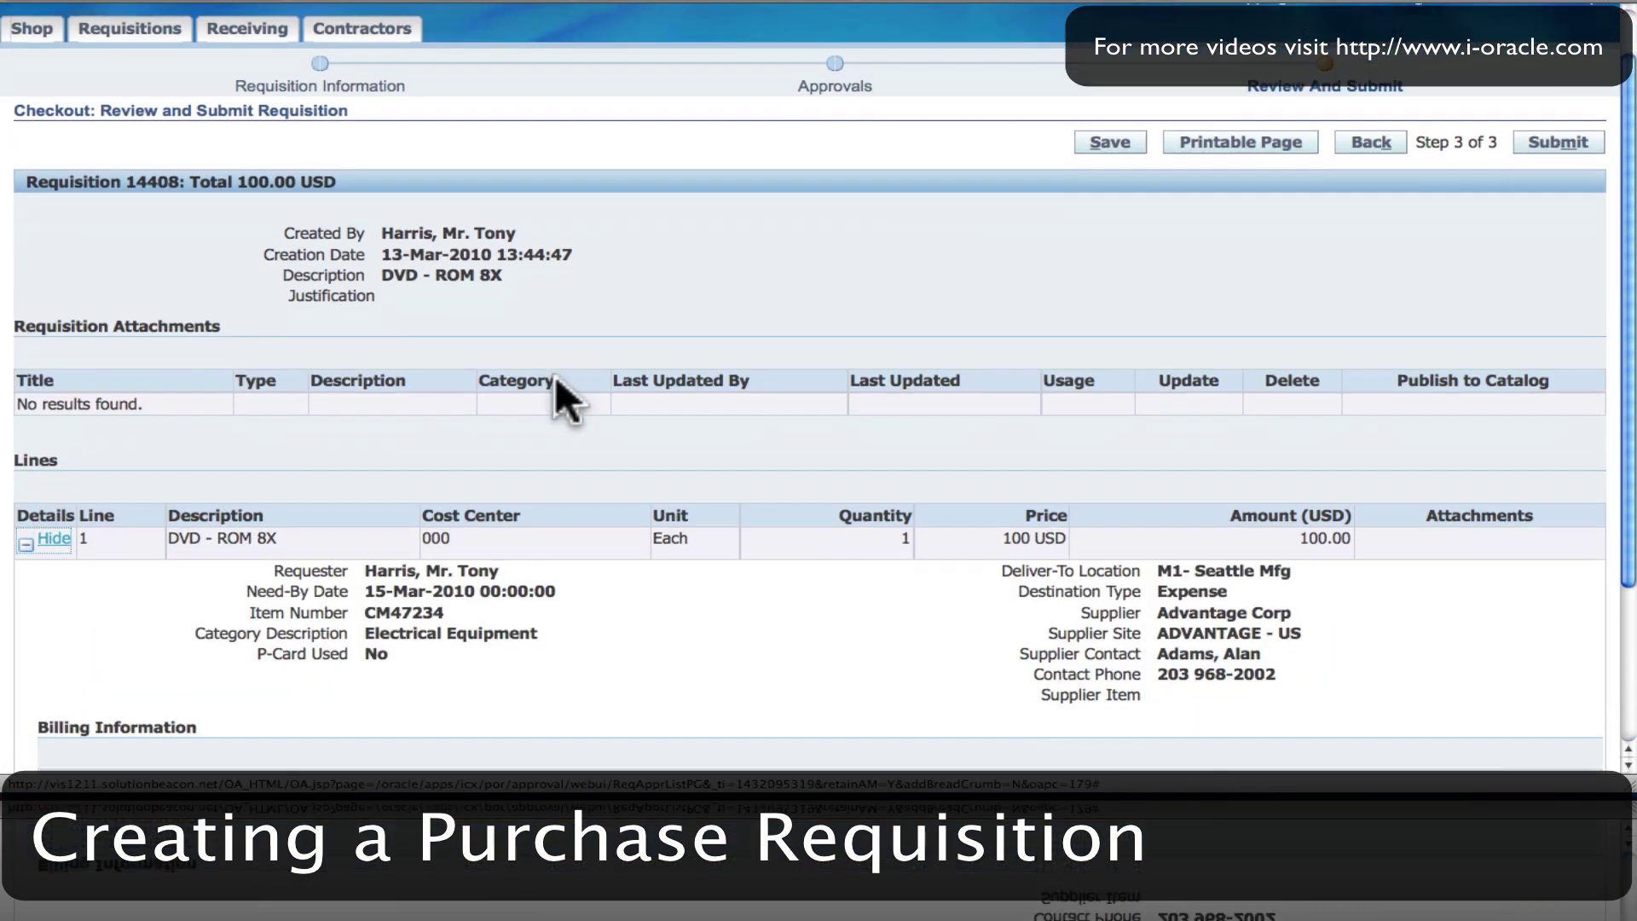
{"action": "scroll", "coordinate": [555, 375], "scroll_direction": "down", "scroll_amount": 1}
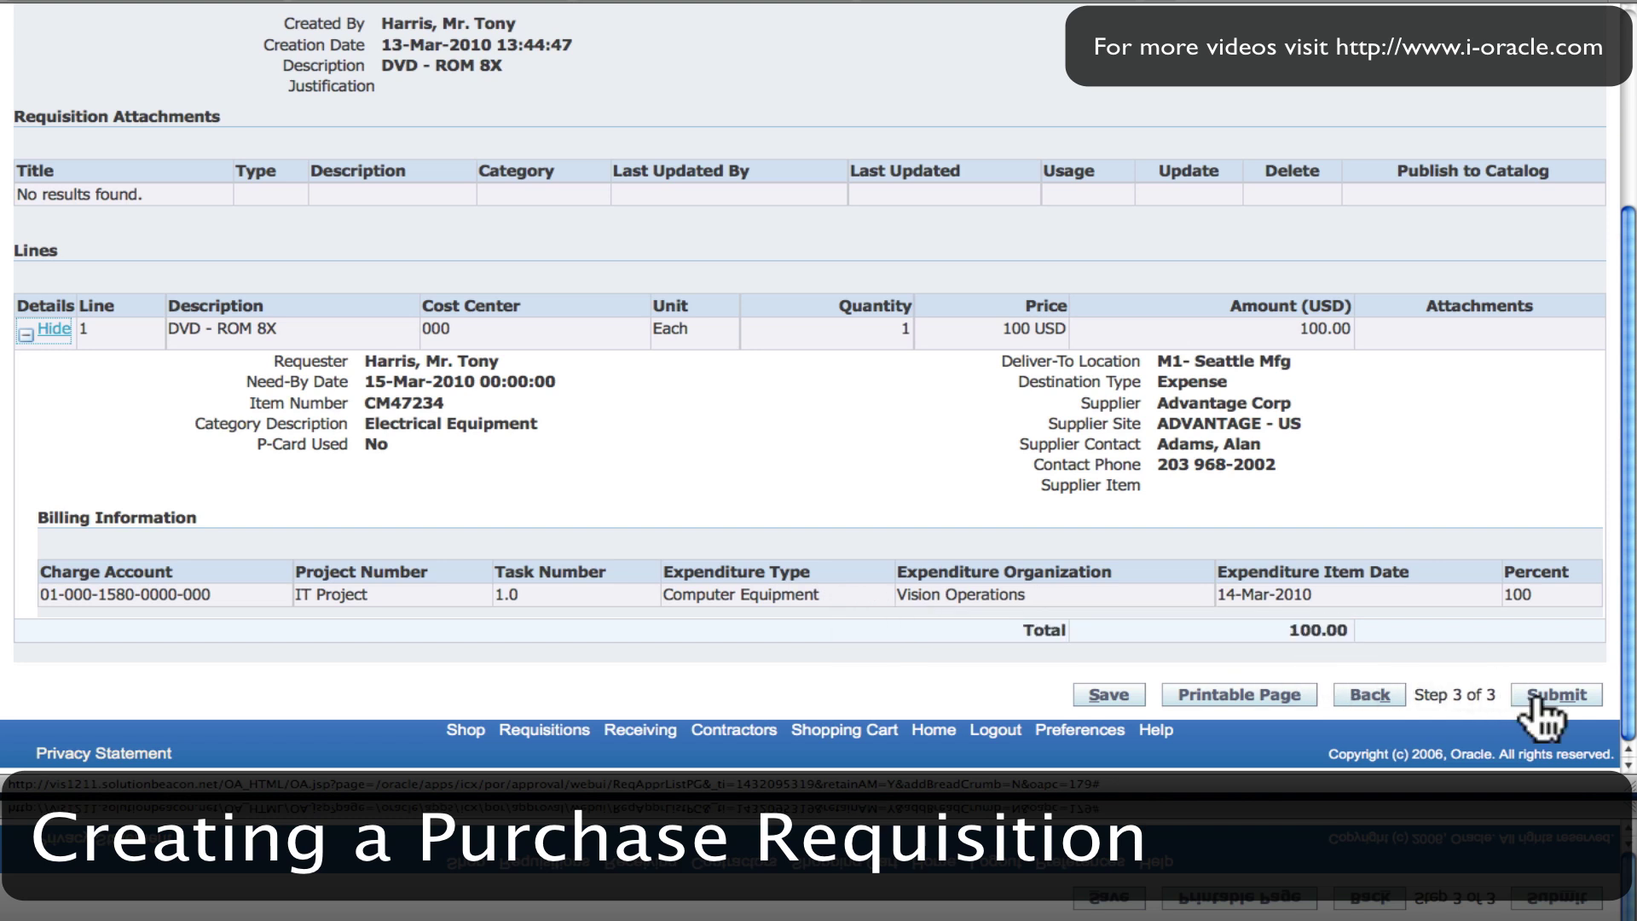
{"action": "left_click", "coordinate": [1557, 695]}
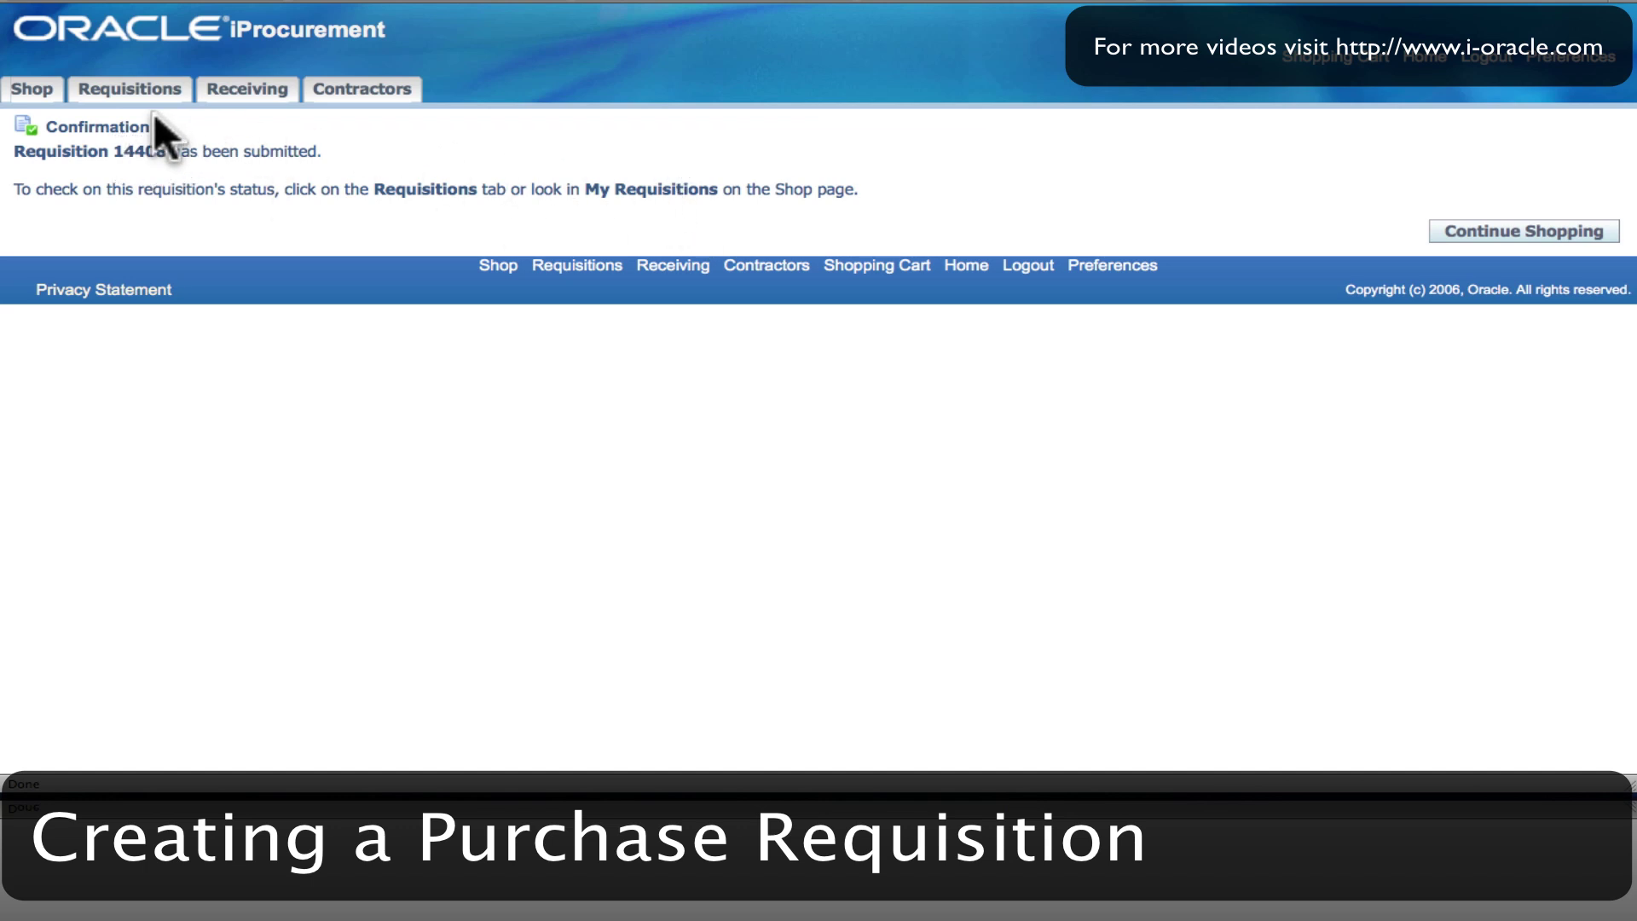
Open requisition 14408 from My Requisitions and verify its status is Approved.
{"action": "left_click", "coordinate": [141, 90]}
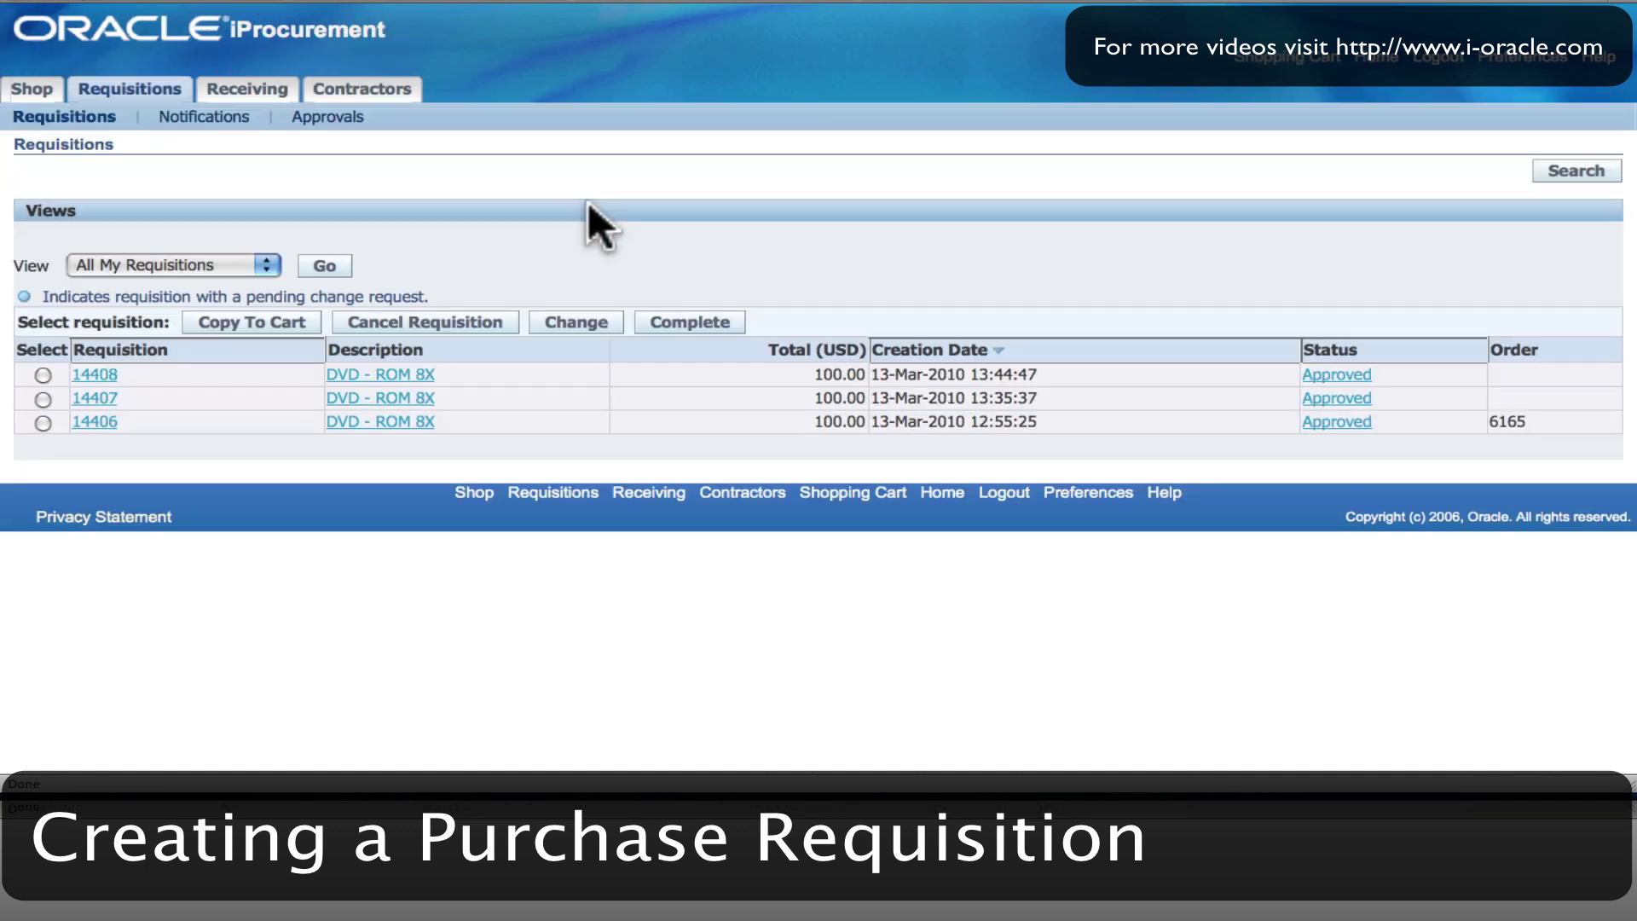
{"action": "left_click", "coordinate": [94, 376]}
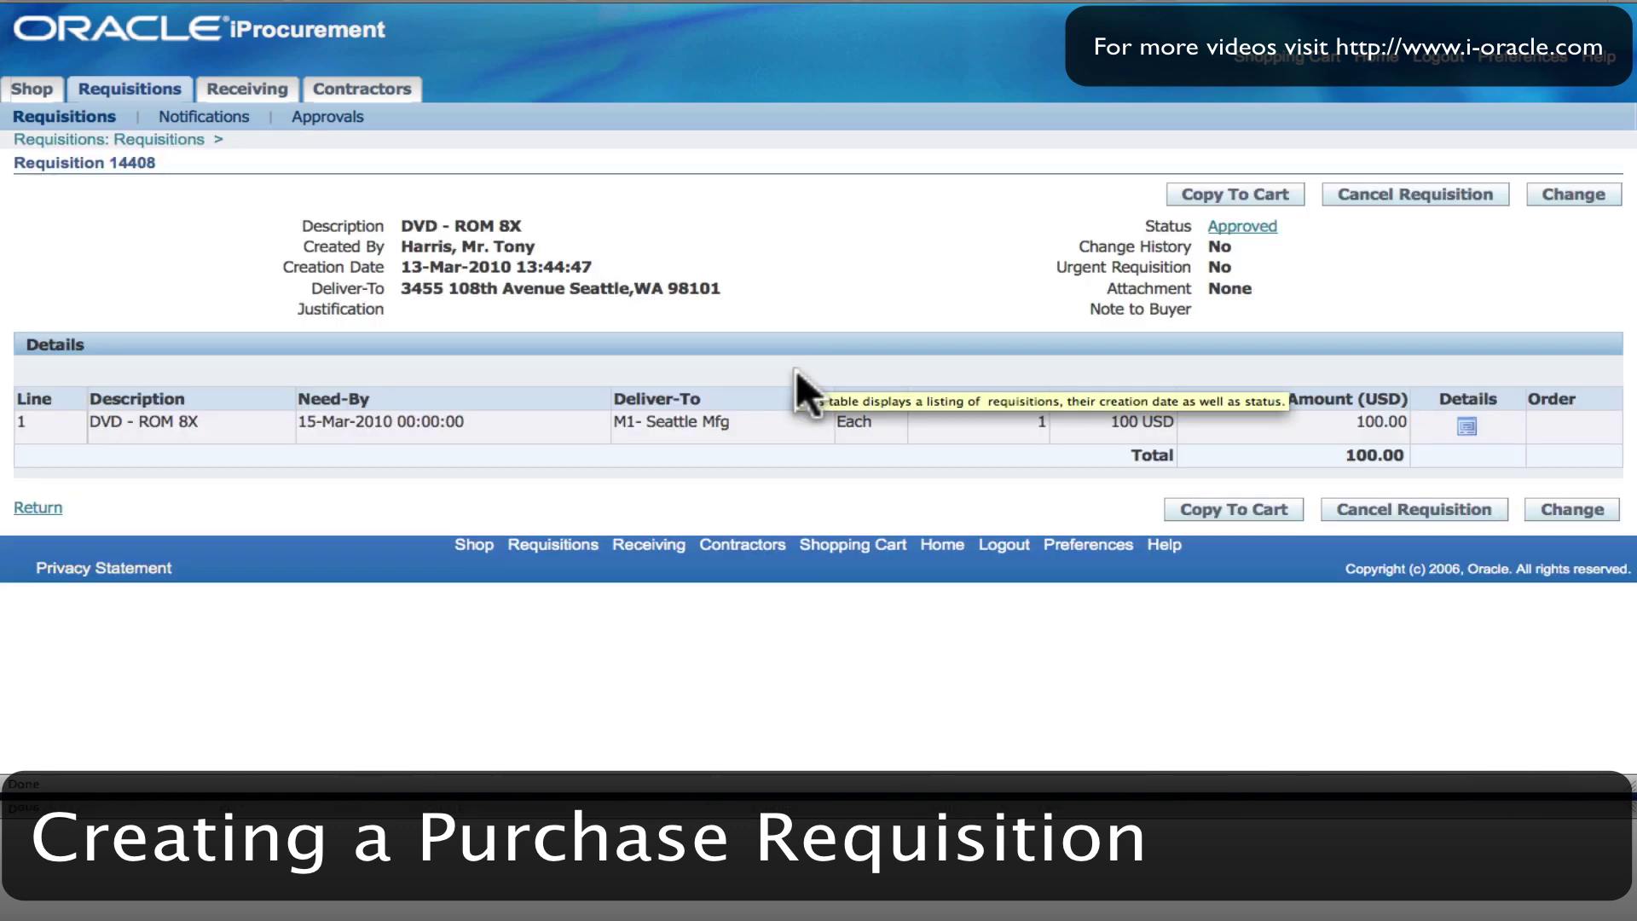